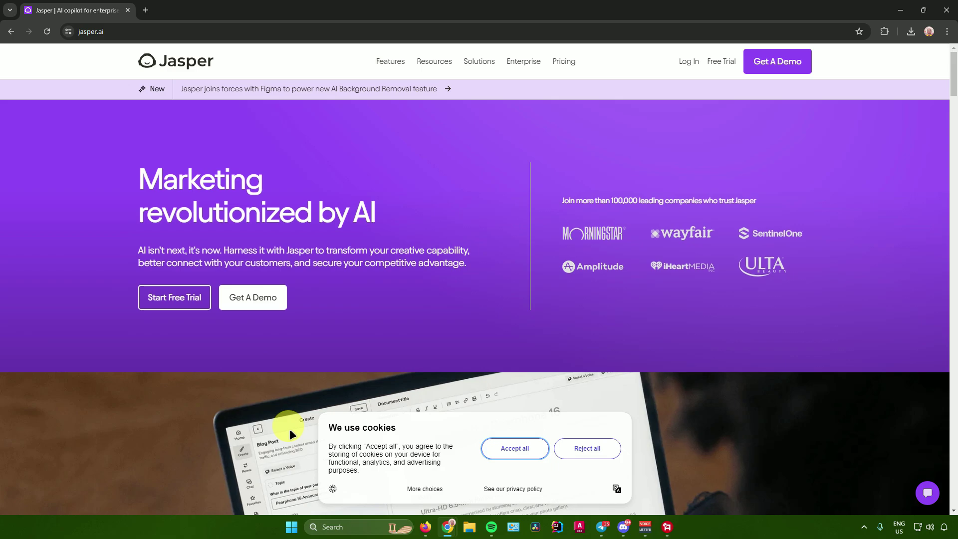
Start the free trial and create the account with the first and last name filled in
click(175, 297)
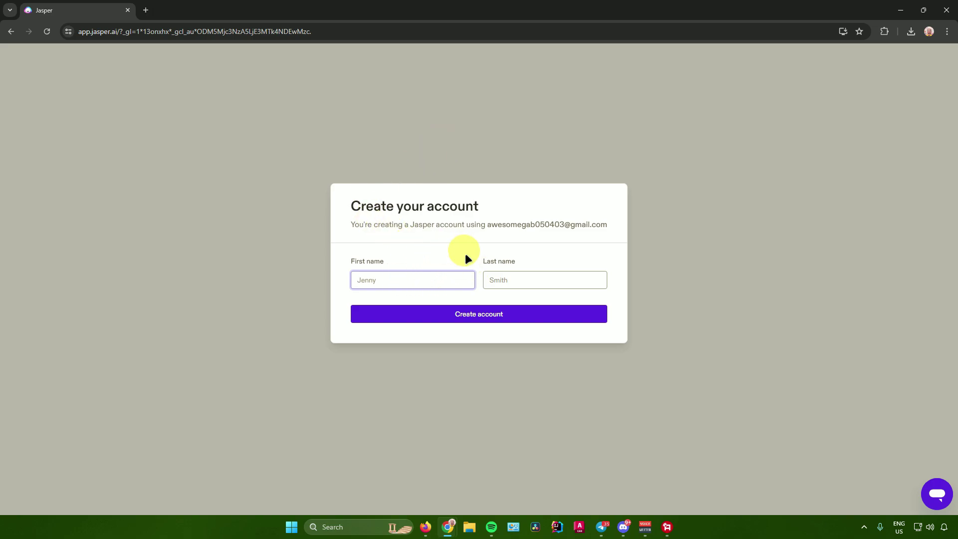
text(John)
key(Tab)
text(Smith)
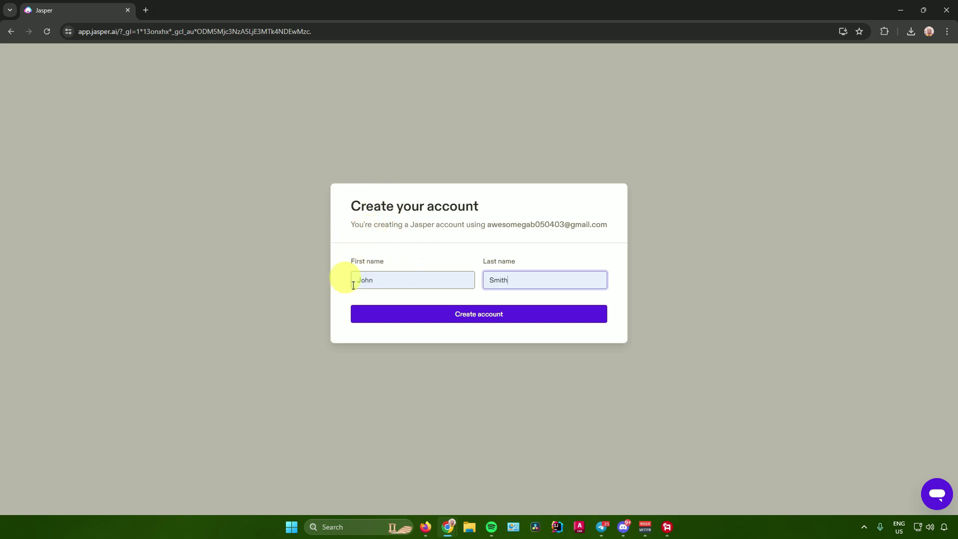
click(459, 312)
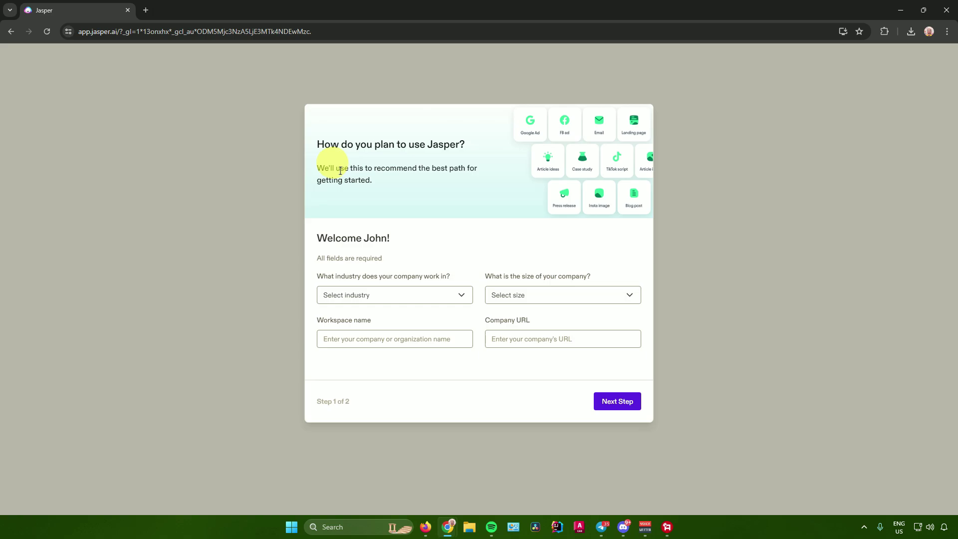
Submit Technology as the industry, 200 and below as the company size, and Sample Name as the workspace name
click(391, 294)
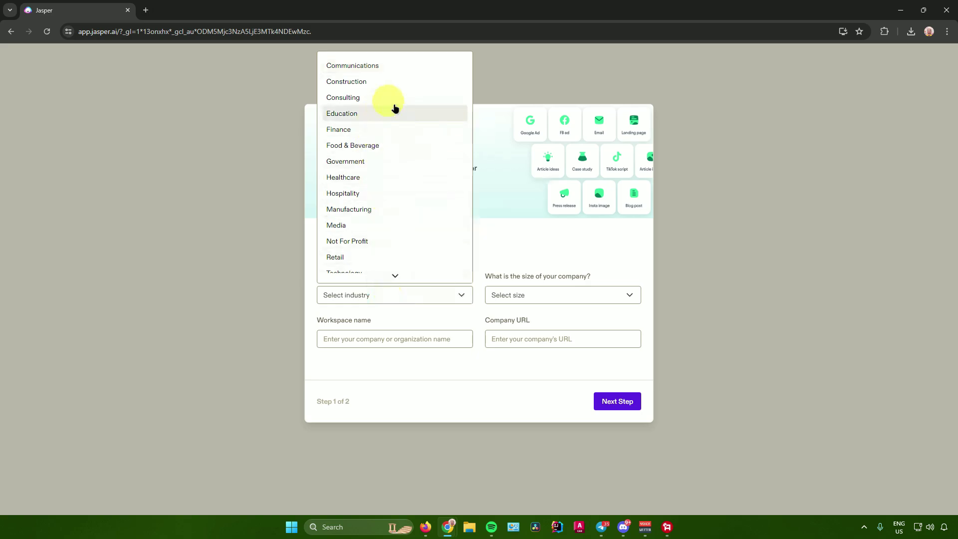
scroll(399, 130, down, 1)
click(379, 252)
click(562, 292)
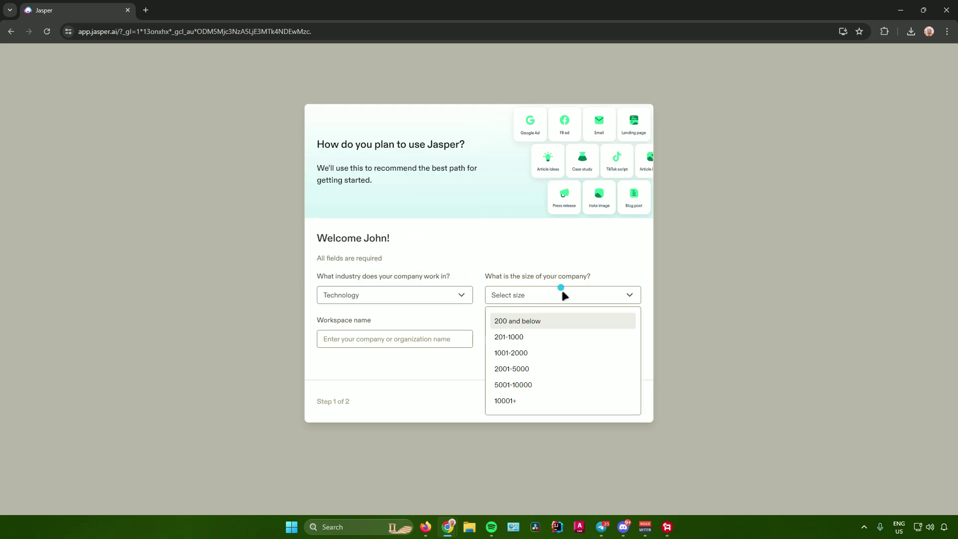
click(514, 321)
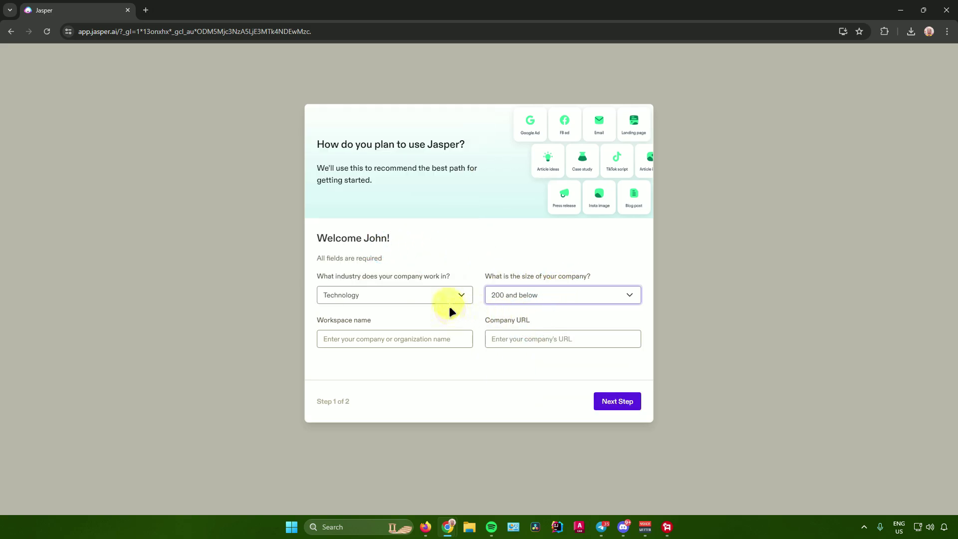
click(394, 336)
text(Sample Name)
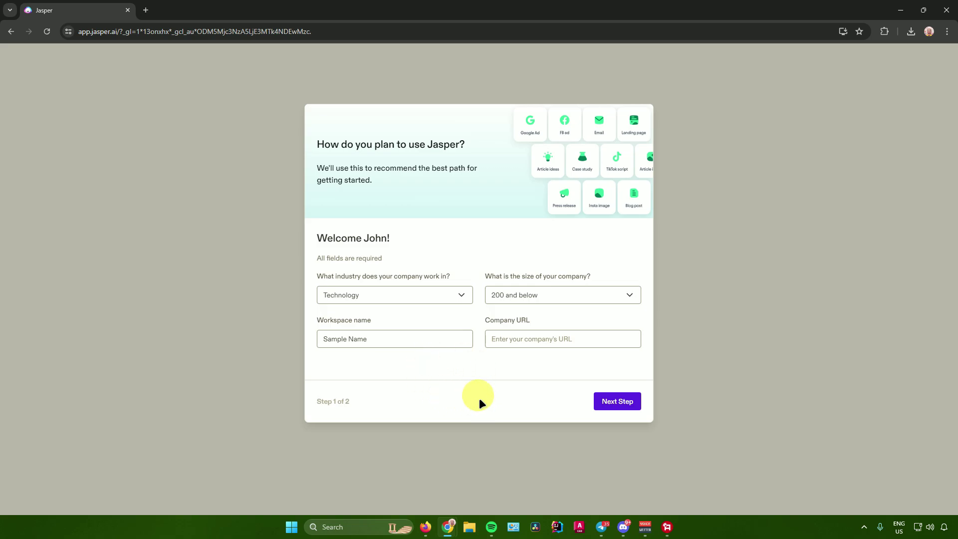
click(617, 401)
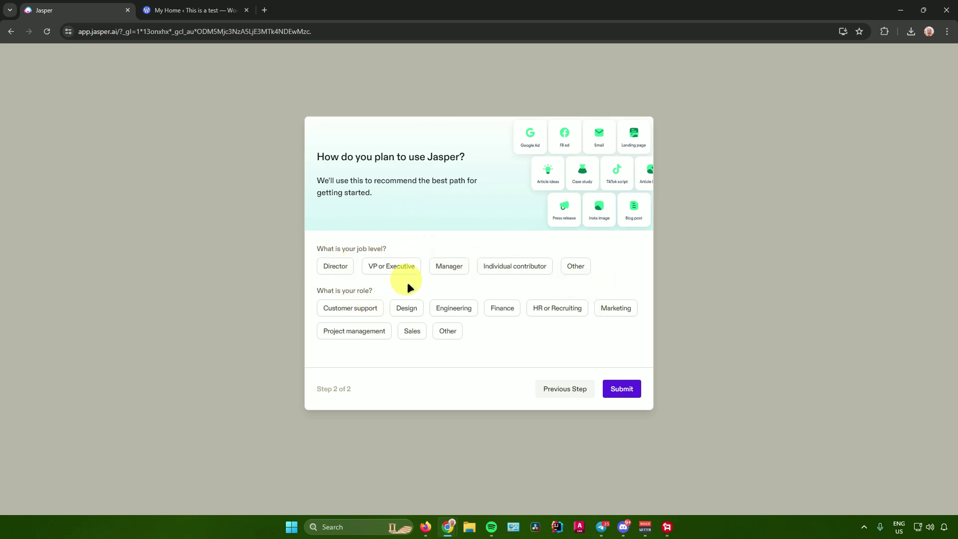
Submit Manager as the job level and Design as the role, and select the annually billed Creator plan
click(453, 270)
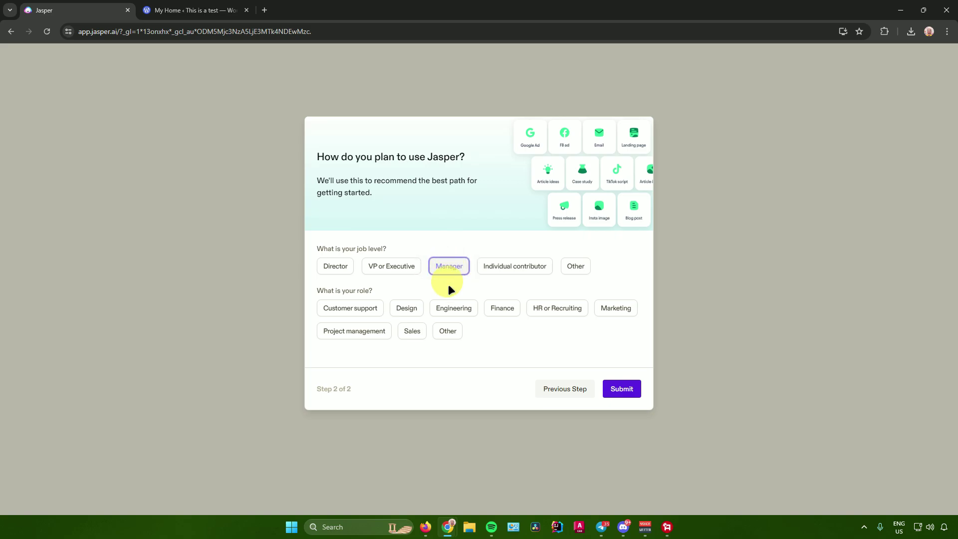
click(410, 310)
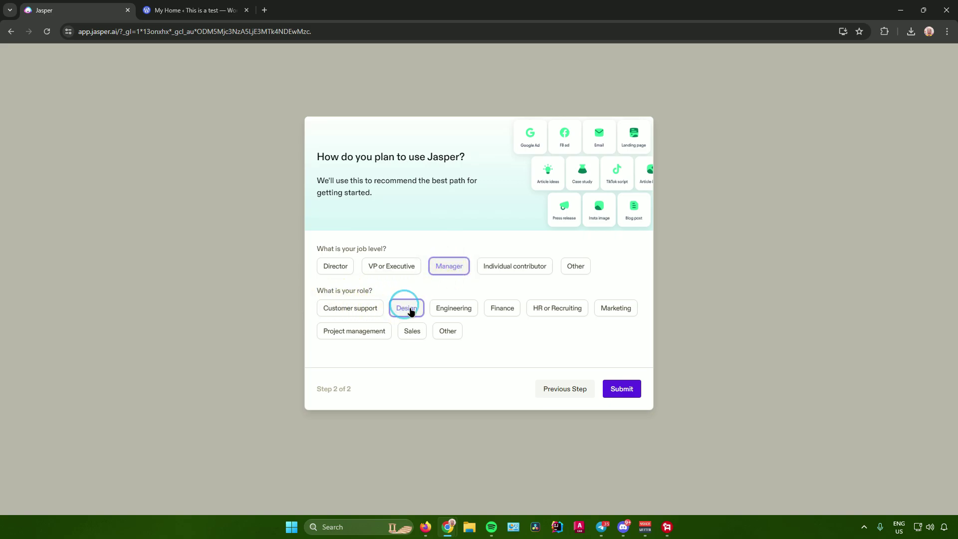
click(631, 383)
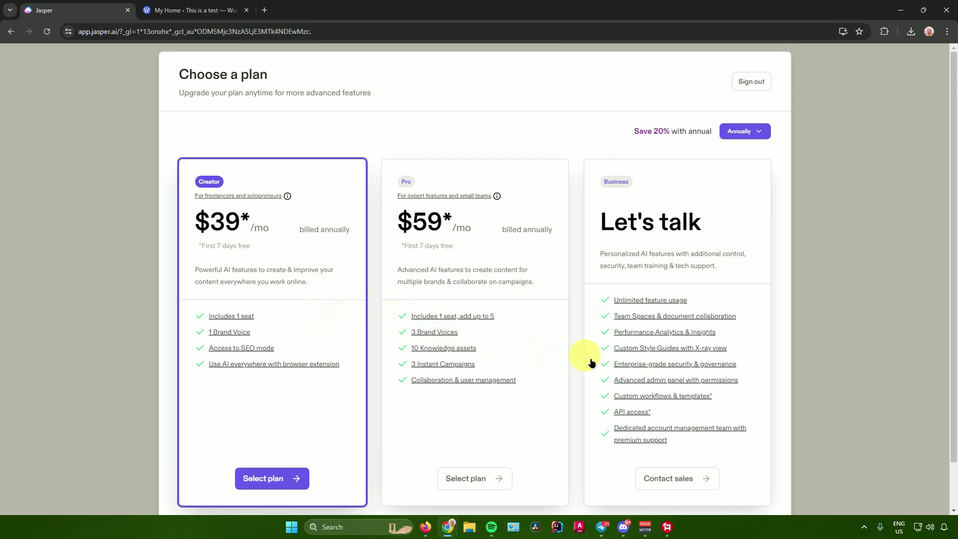
scroll(519, 322, down, 1)
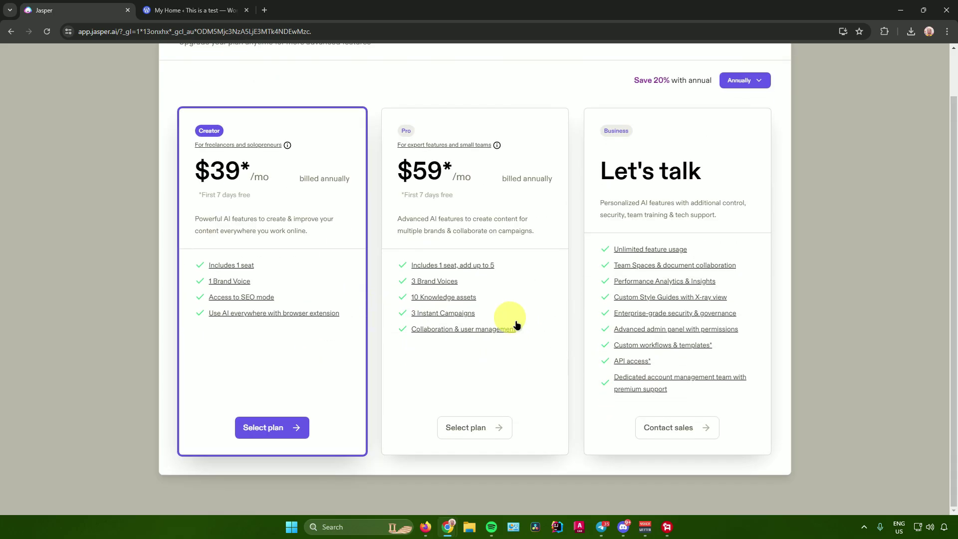
click(272, 428)
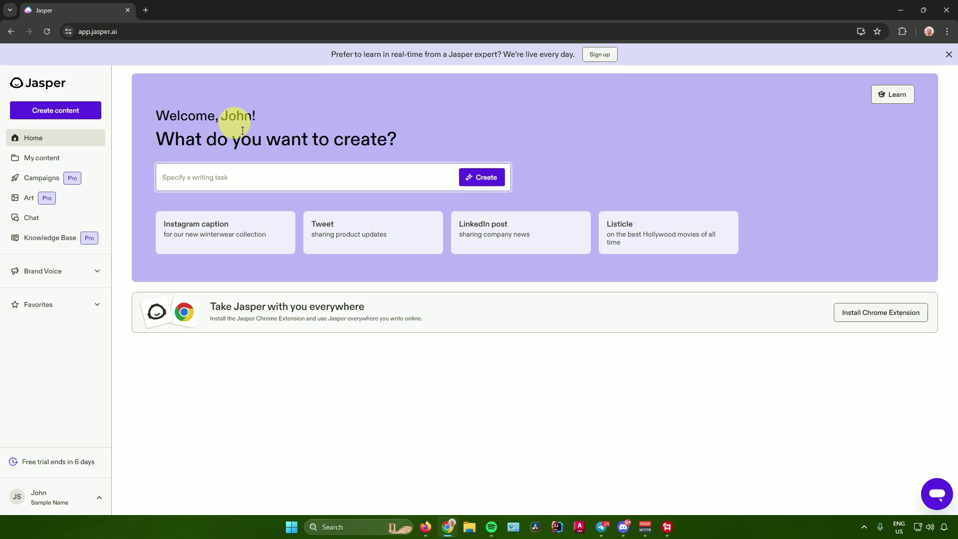
Create new blog post content and choose the Blog Post template for the document
click(71, 114)
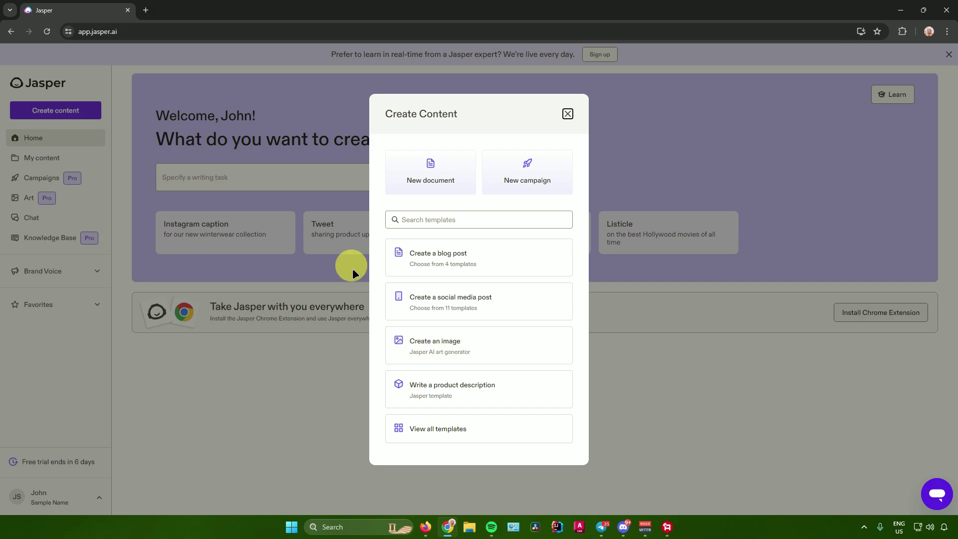
click(456, 263)
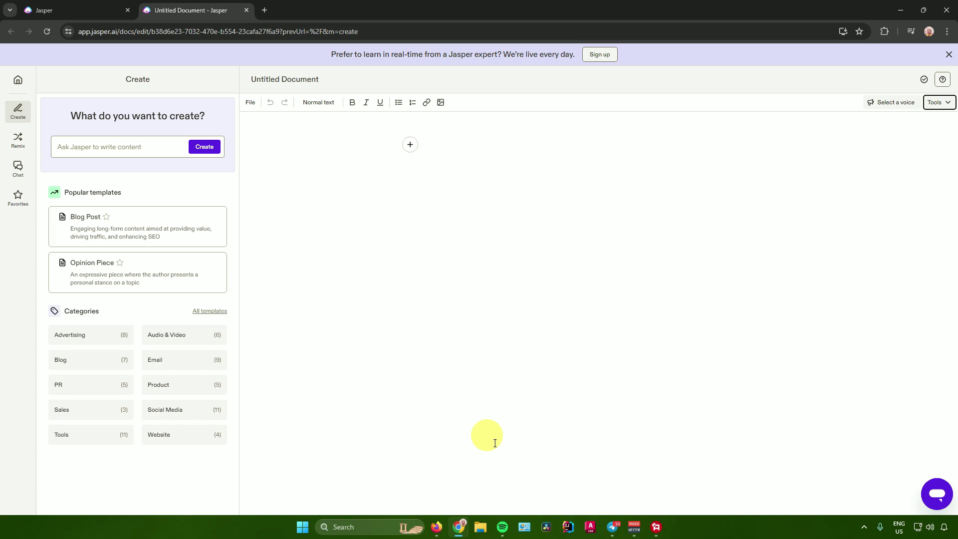
click(160, 227)
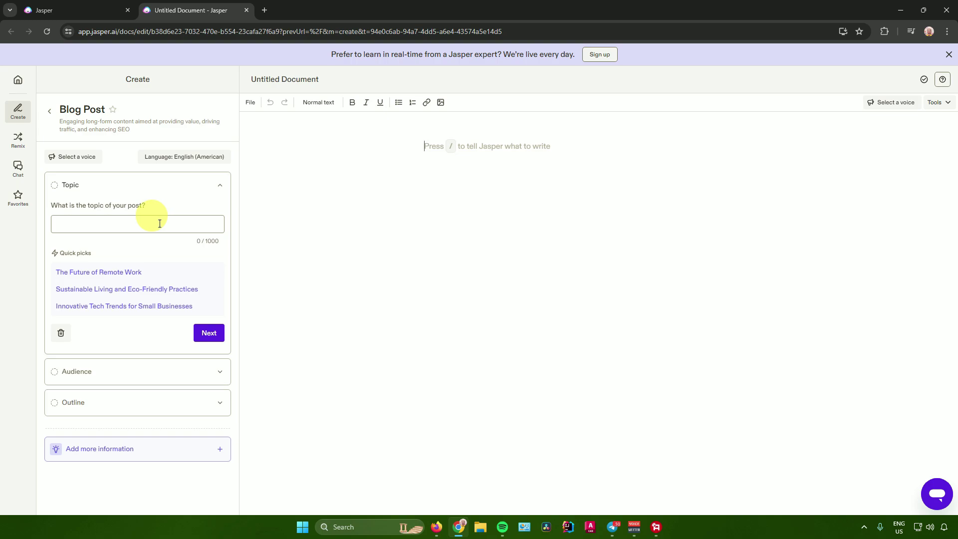
Set the suggested topic The Future of Remote Work and add Remote Workers and Digital Nomads as the target audience
click(118, 273)
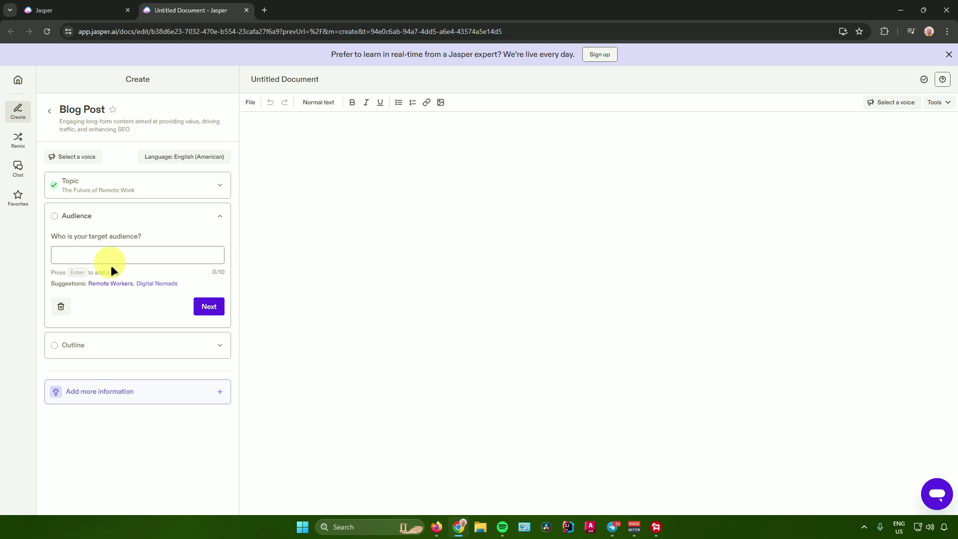
click(111, 284)
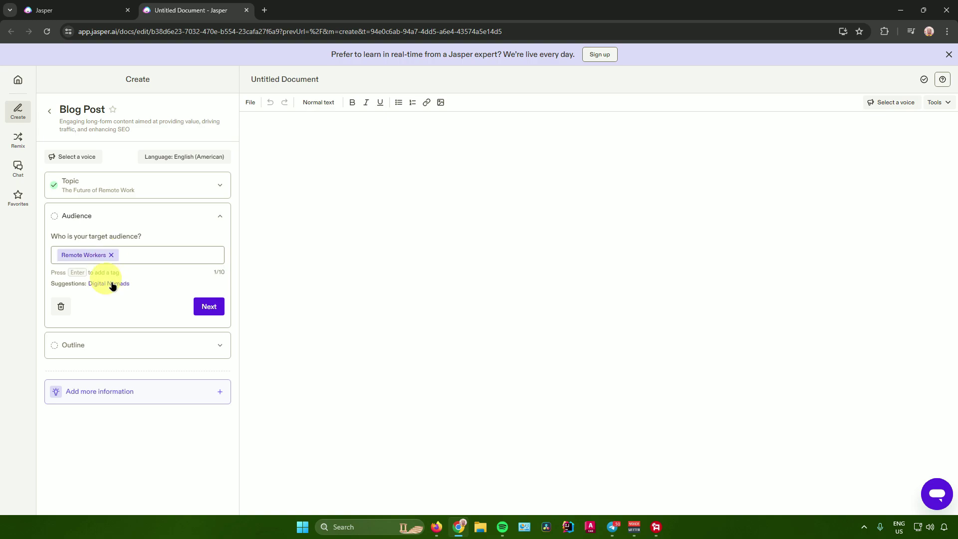
click(120, 285)
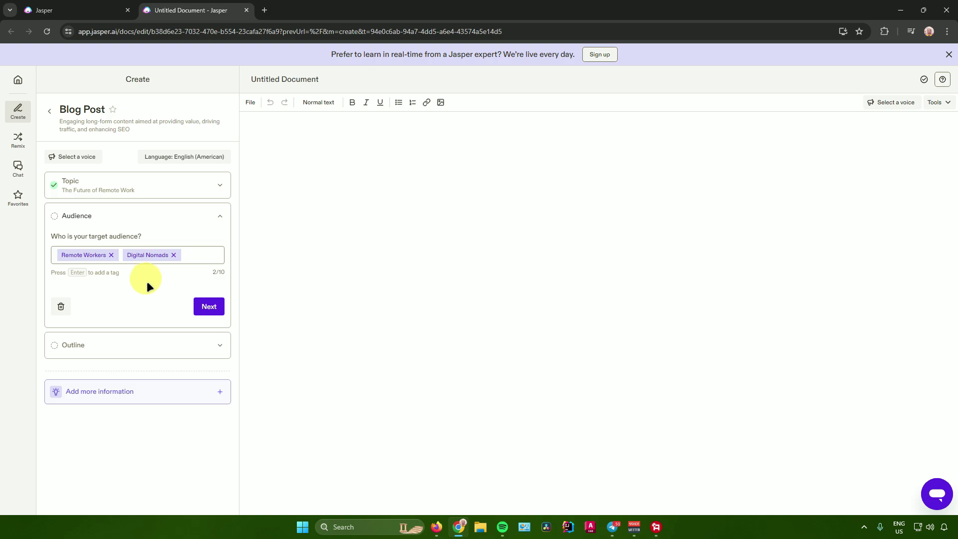
click(206, 306)
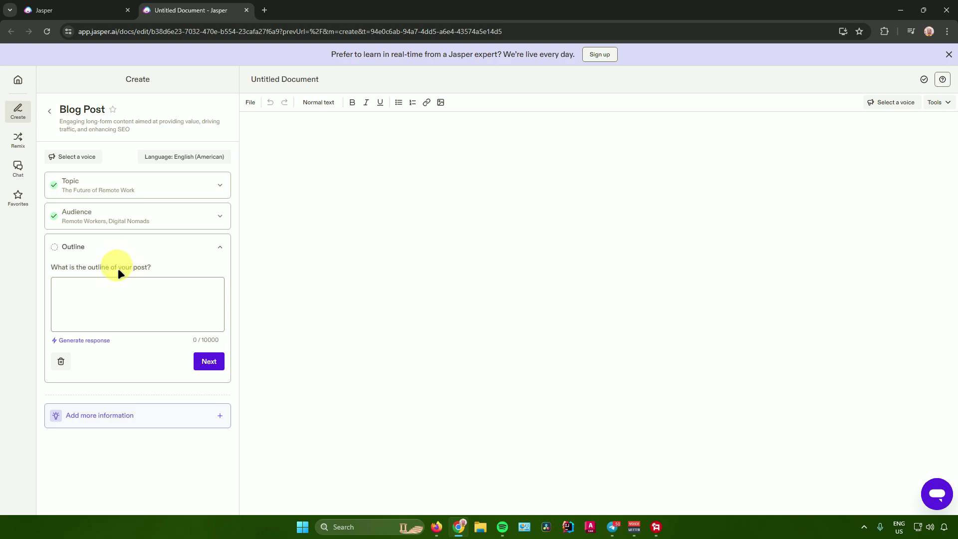
Generate the post's outline automatically and view the optional additional information fields
click(96, 340)
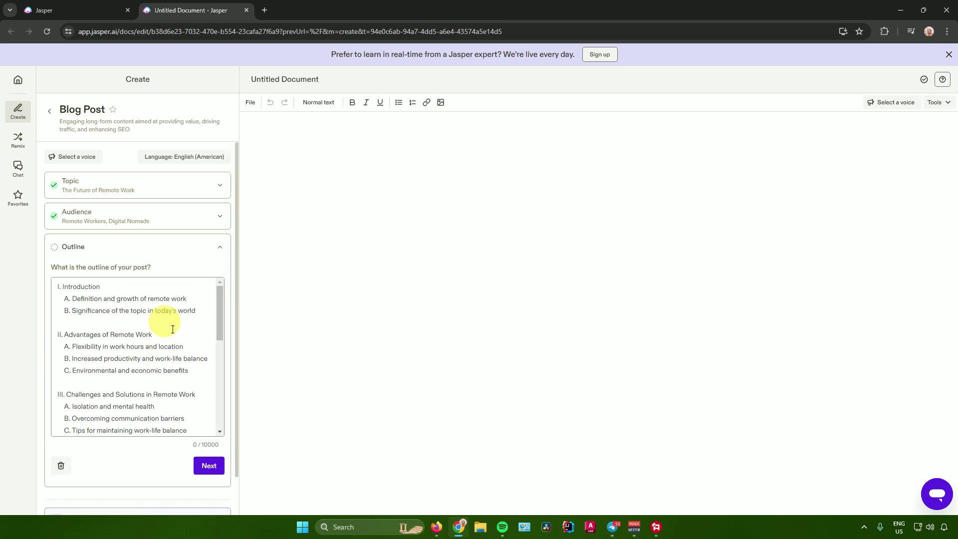
scroll(172, 329, down, 10)
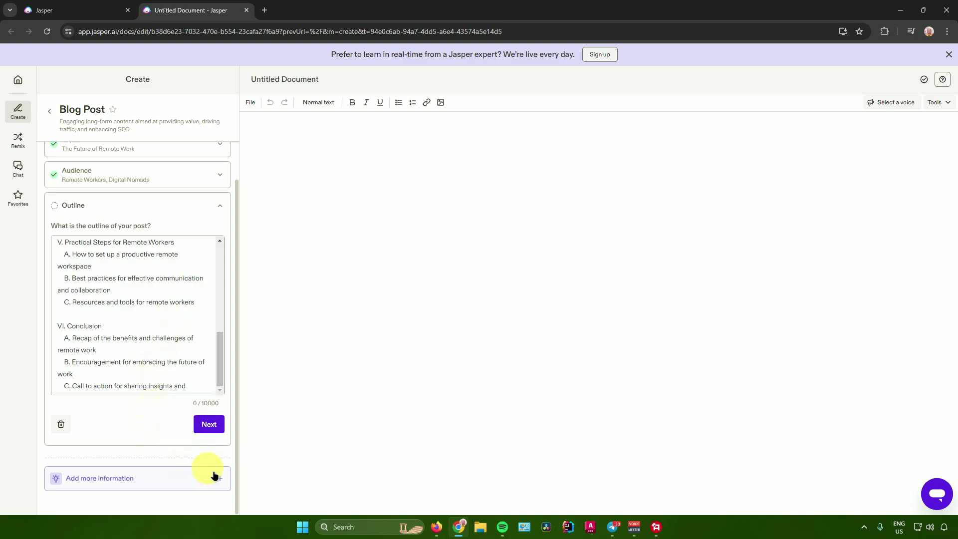
click(218, 480)
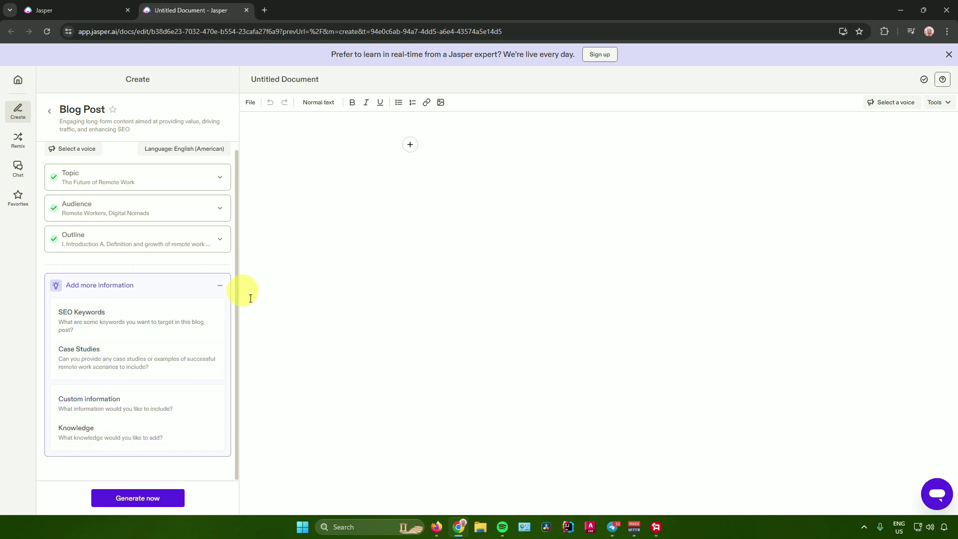
click(220, 285)
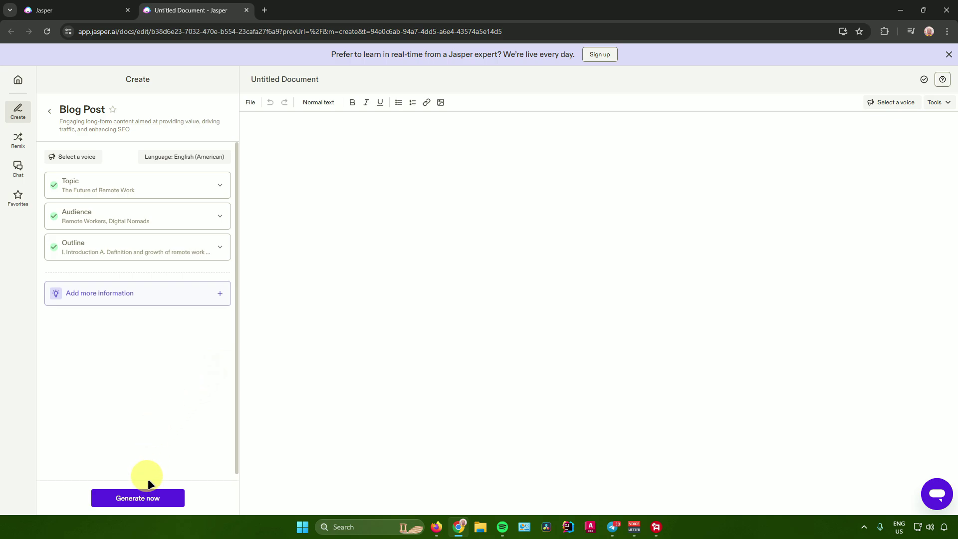
Examine the available output languages and brand voice choices for the post, leaving both settings as they are
click(163, 158)
click(431, 276)
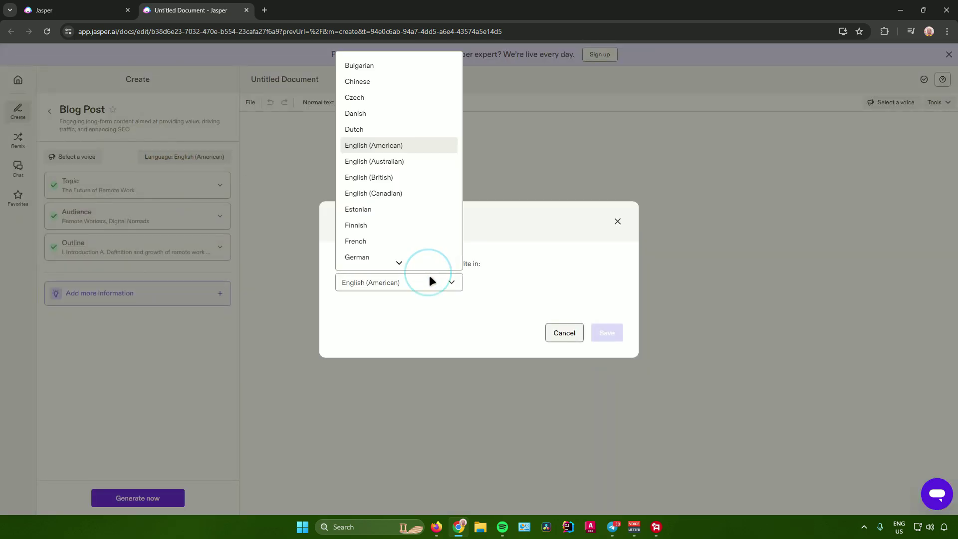
click(450, 280)
click(618, 221)
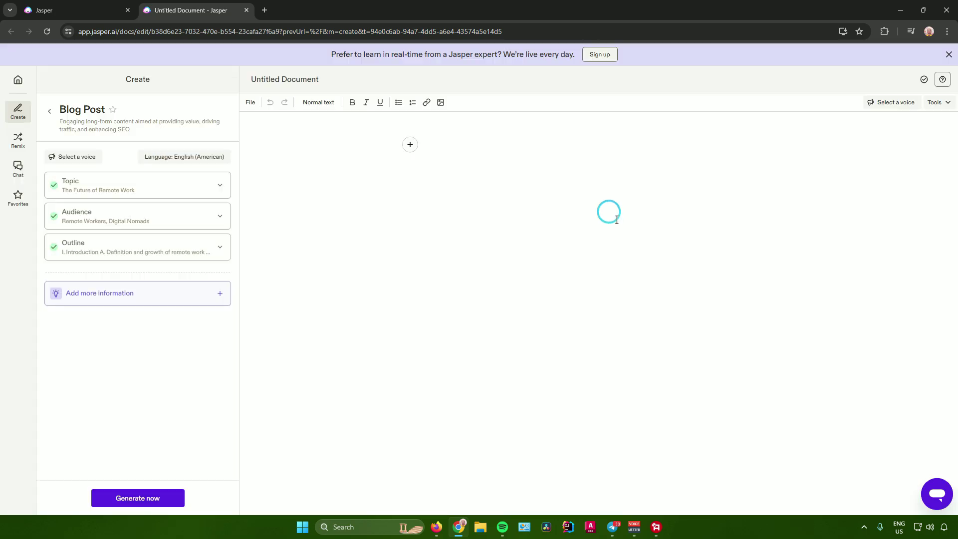
click(72, 156)
click(439, 288)
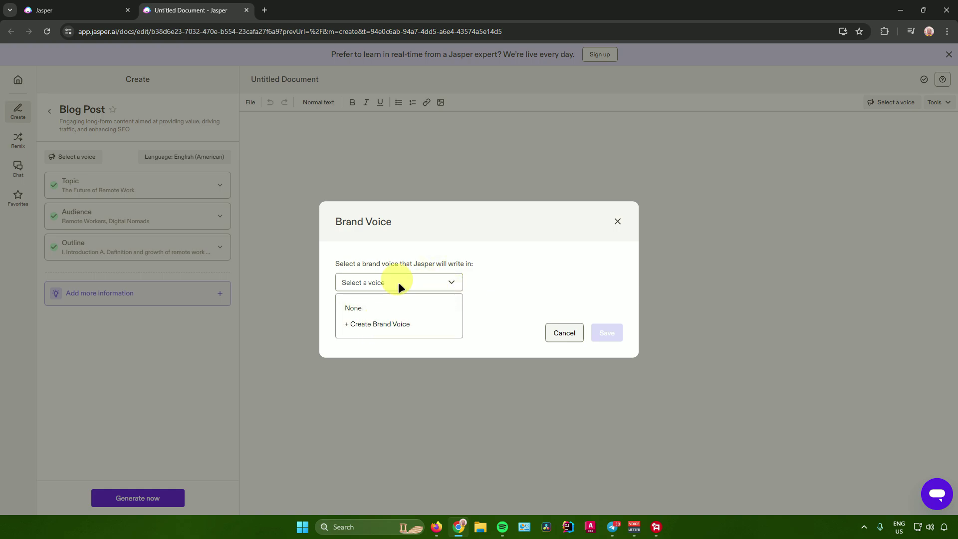
click(617, 221)
click(618, 221)
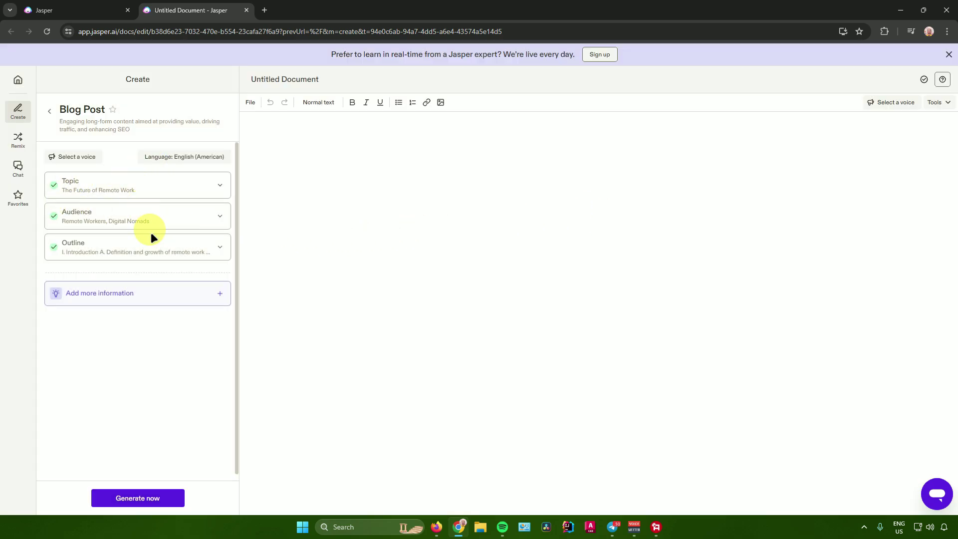
Generate the blog post from the topic, audience and outline, and skim the beginning of the text
click(138, 498)
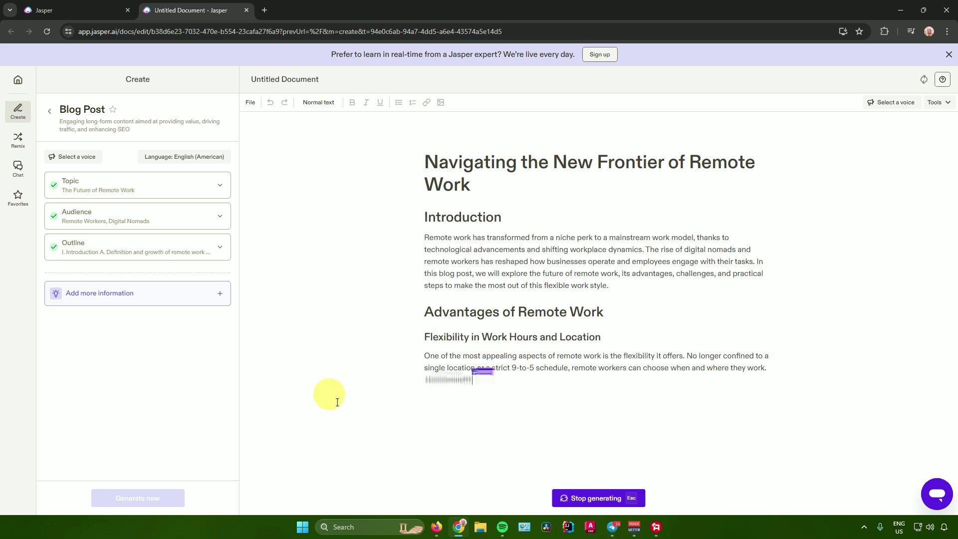
scroll(682, 349, up, 10)
scroll(681, 350, up, 15)
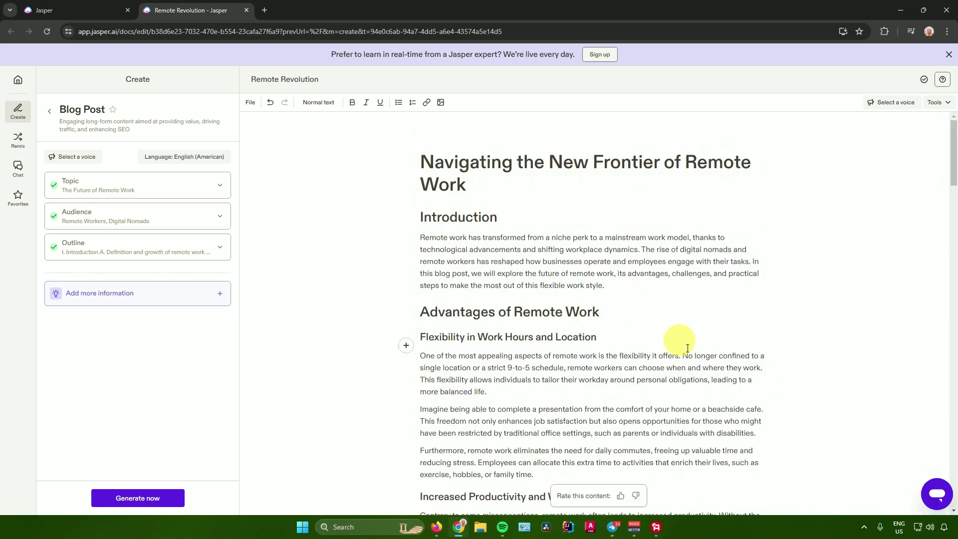
scroll(424, 253, down, 1)
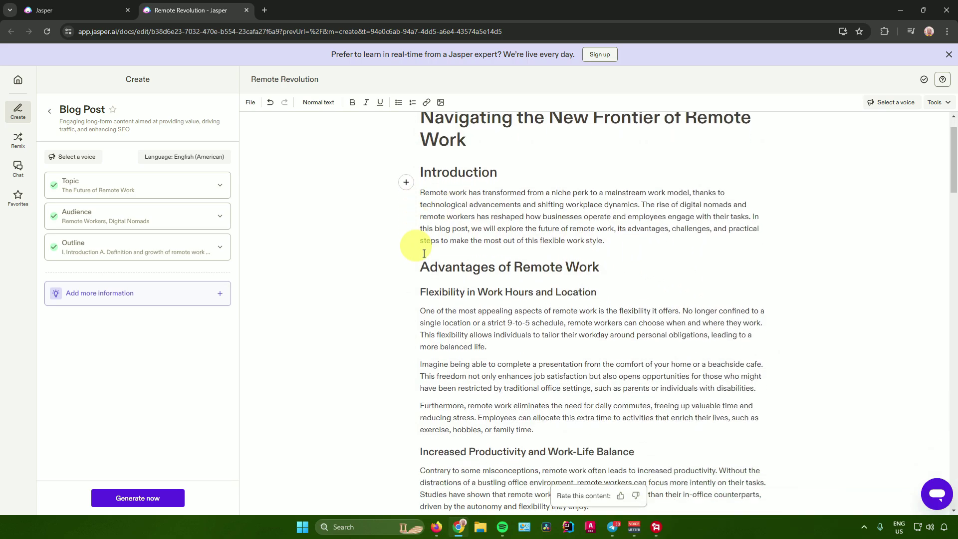
scroll(424, 254, down, 2)
scroll(492, 261, up, 3)
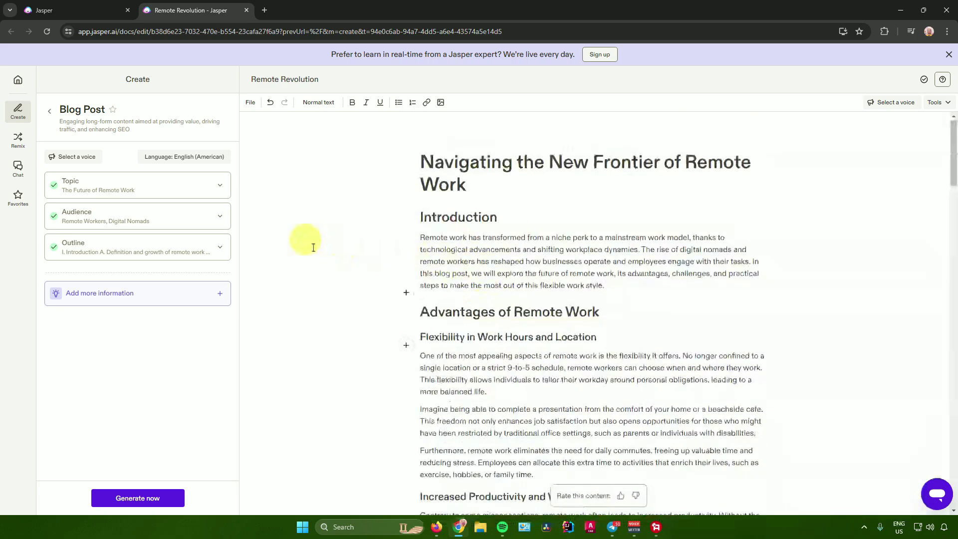
Expand the outline and compare its sections with the headings of the generated blog post
click(217, 248)
scroll(135, 327, up, 5)
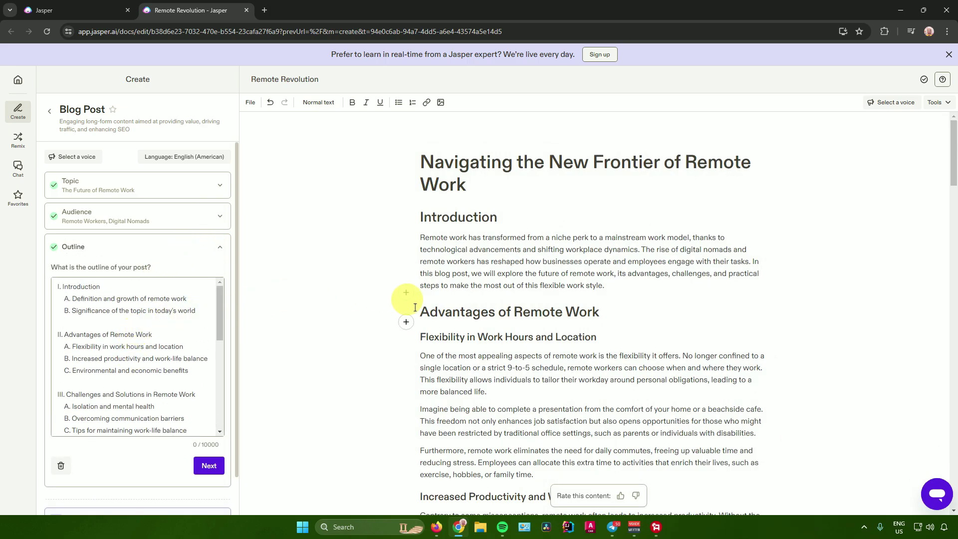
scroll(209, 342, down, 2)
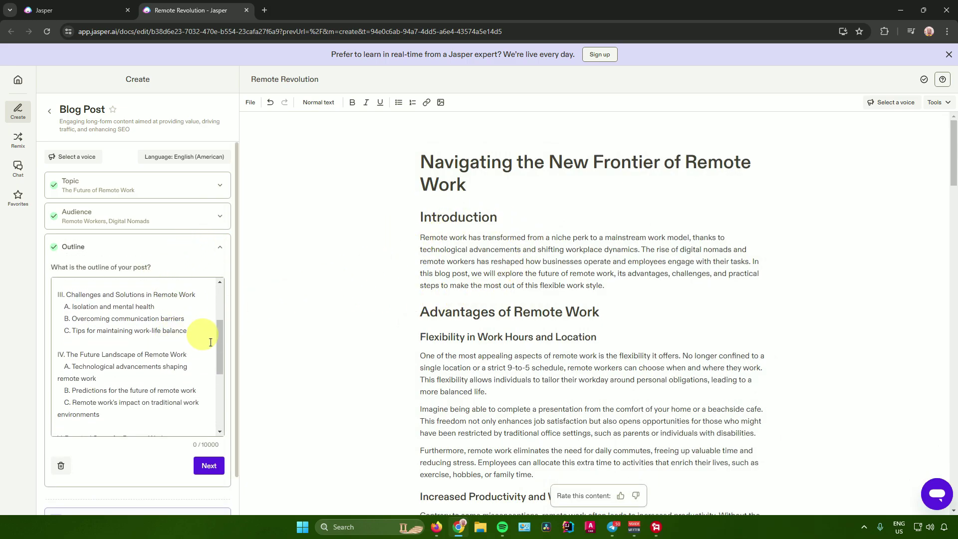
scroll(513, 349, down, 10)
scroll(515, 356, up, 3)
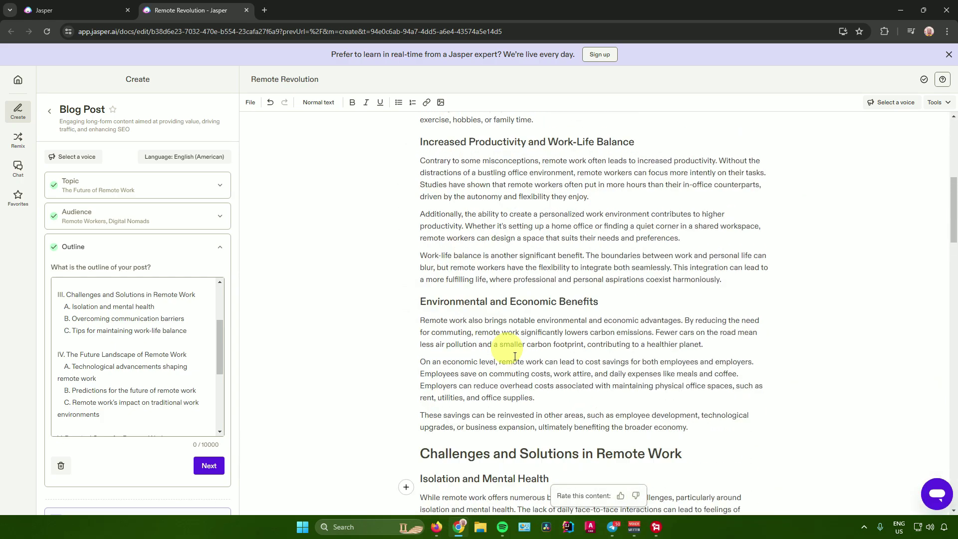
Return to the title of the blog post and view the available paragraph and heading styles
scroll(515, 356, up, 7)
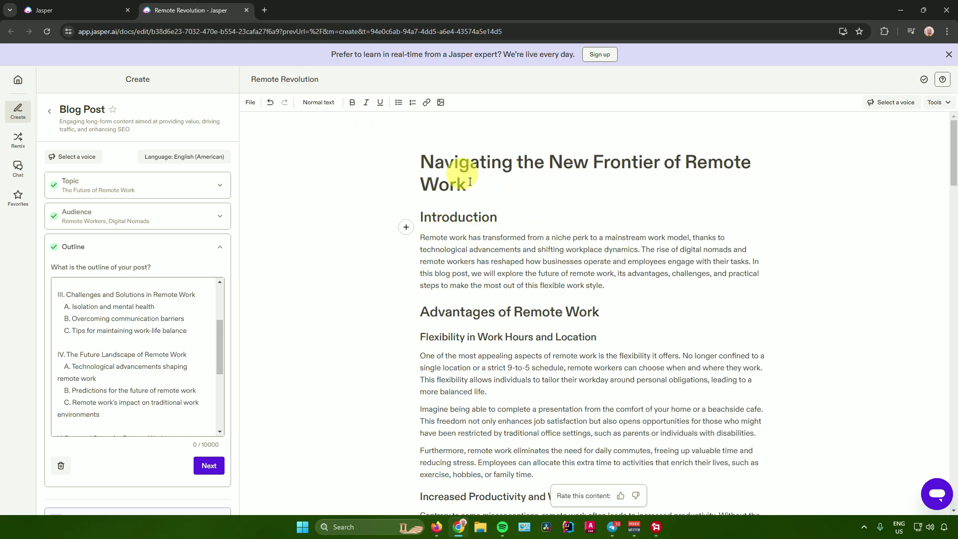
click(314, 103)
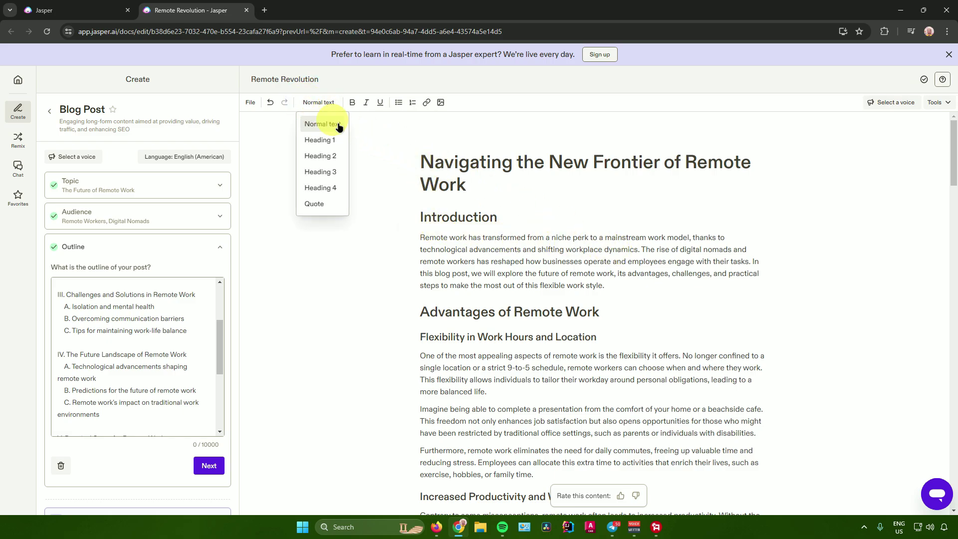
click(351, 101)
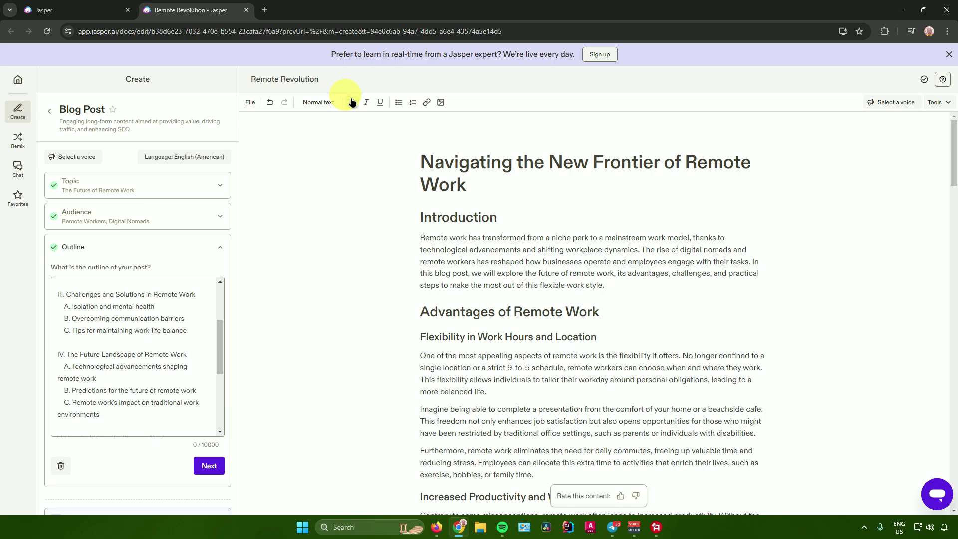
click(380, 103)
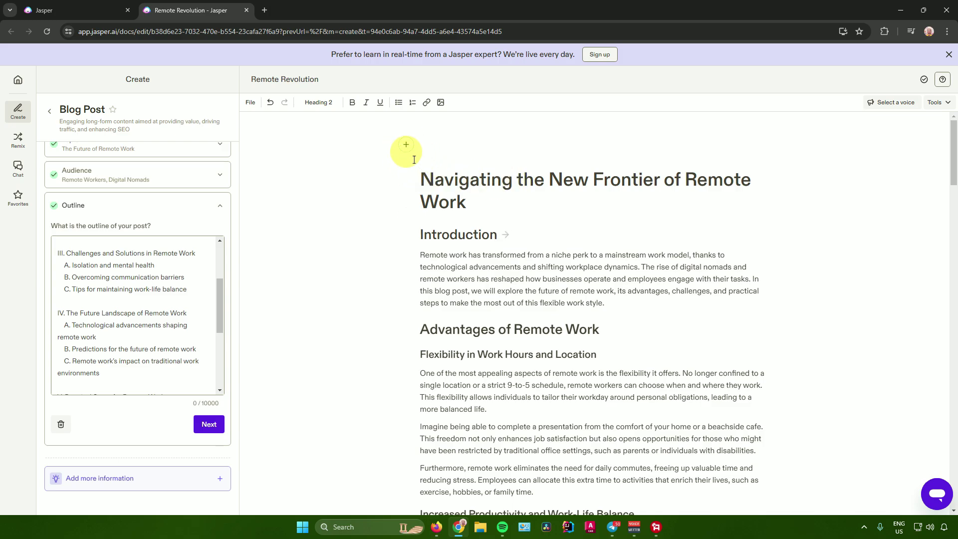
Generate a new section between the post's title and Introduction from the suggestion "Discuss the impact on mental health"
click(406, 145)
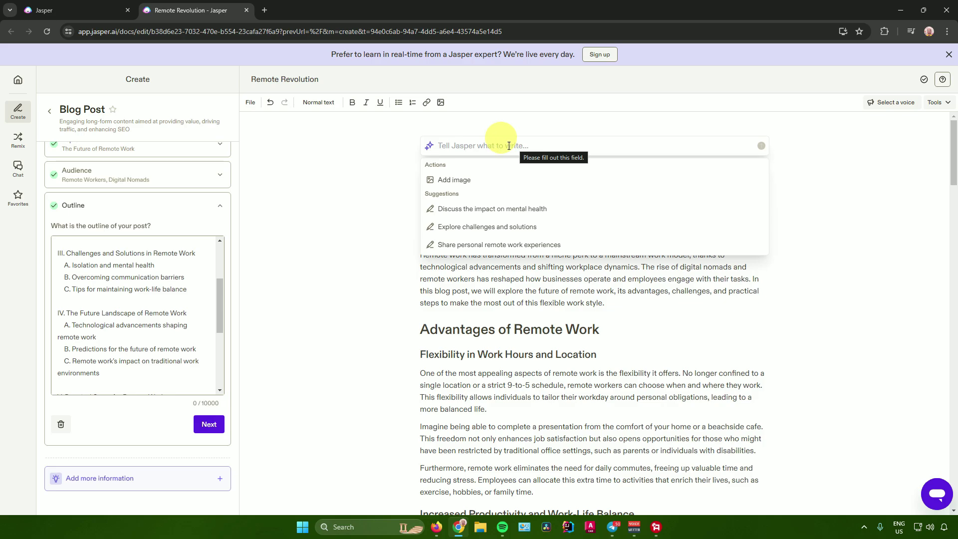
click(379, 177)
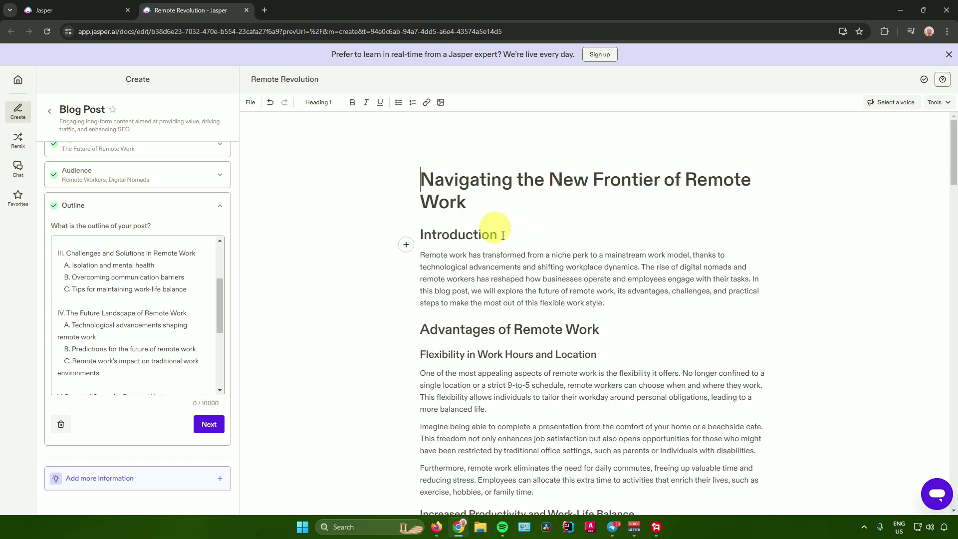
click(405, 215)
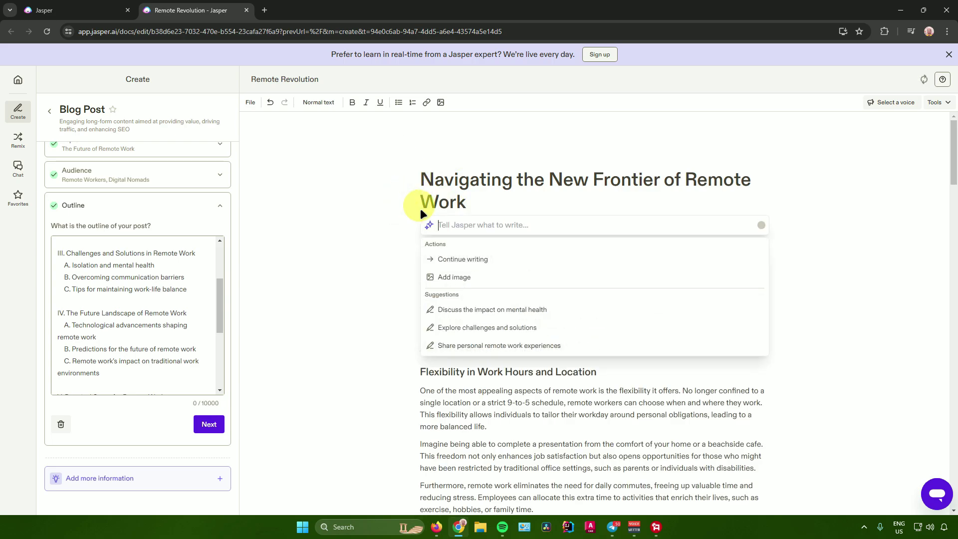
click(496, 314)
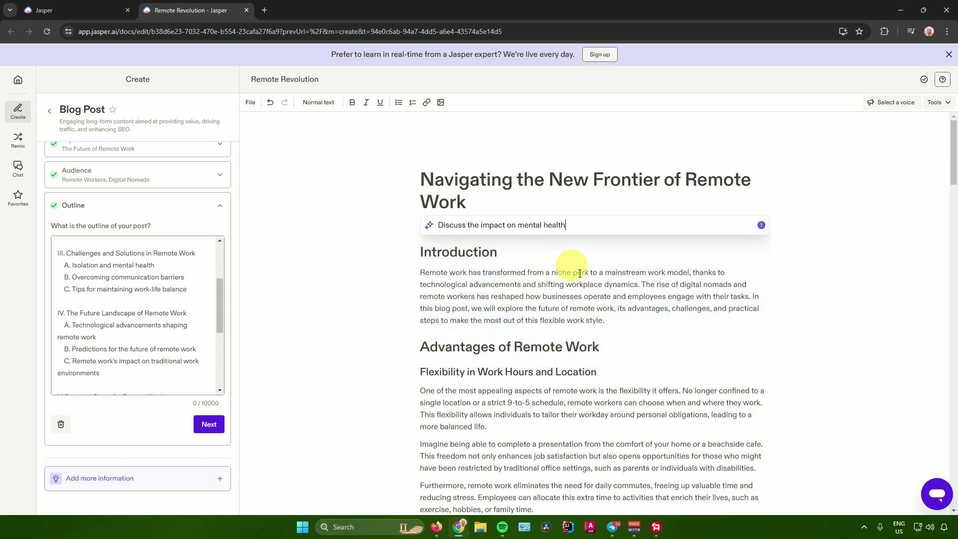
click(760, 225)
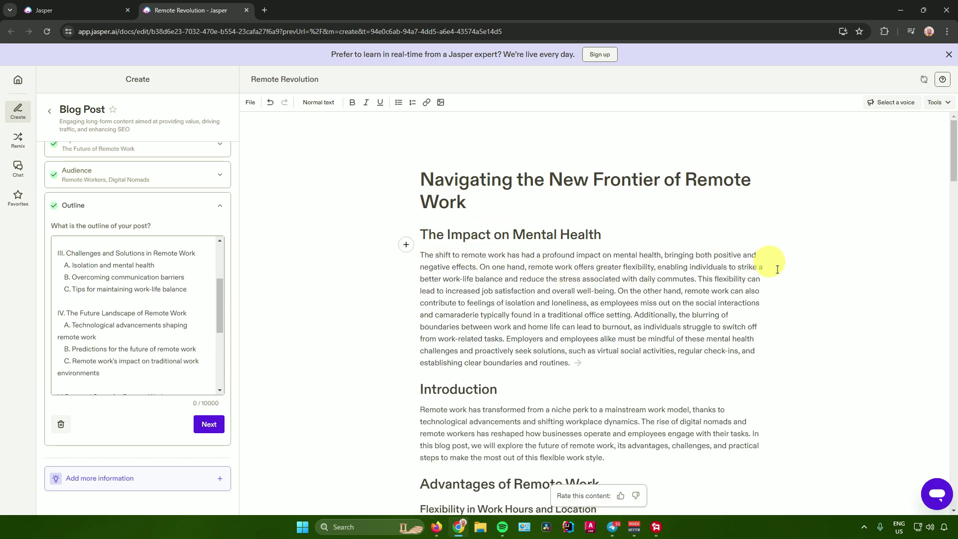
Skim the new mental health section and have Jasper continue writing after its last sentence
scroll(765, 261, down, 15)
scroll(659, 234, up, 12)
scroll(659, 235, up, 3)
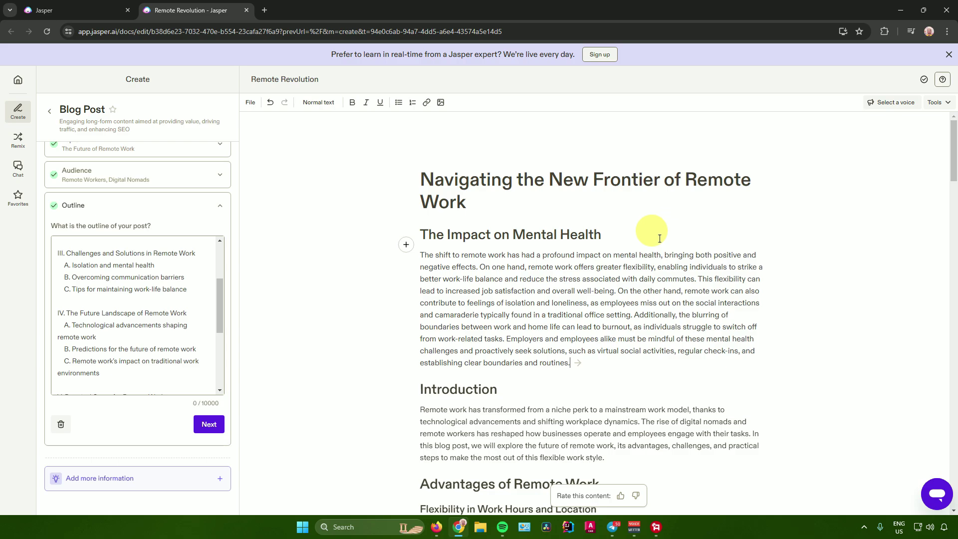
scroll(659, 238, down, 4)
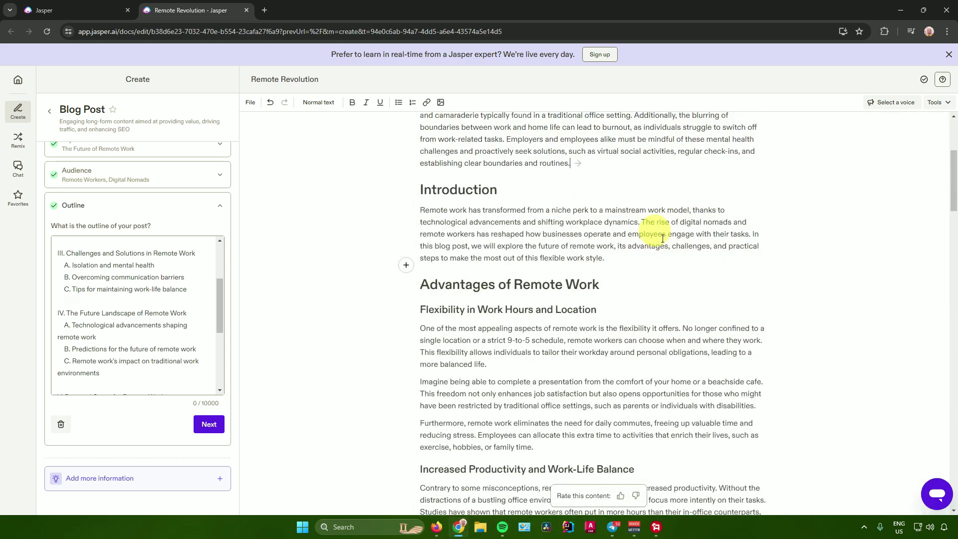
scroll(663, 238, up, 2)
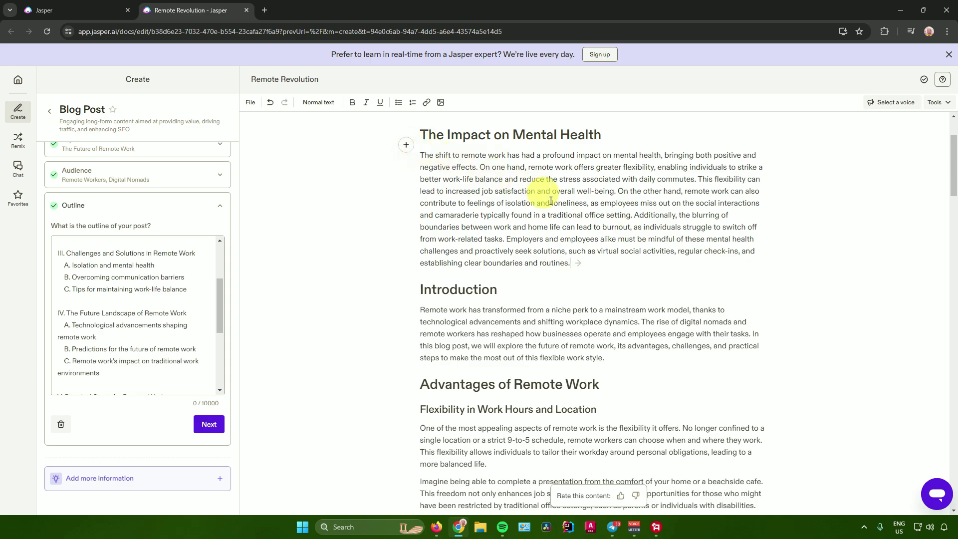
click(582, 272)
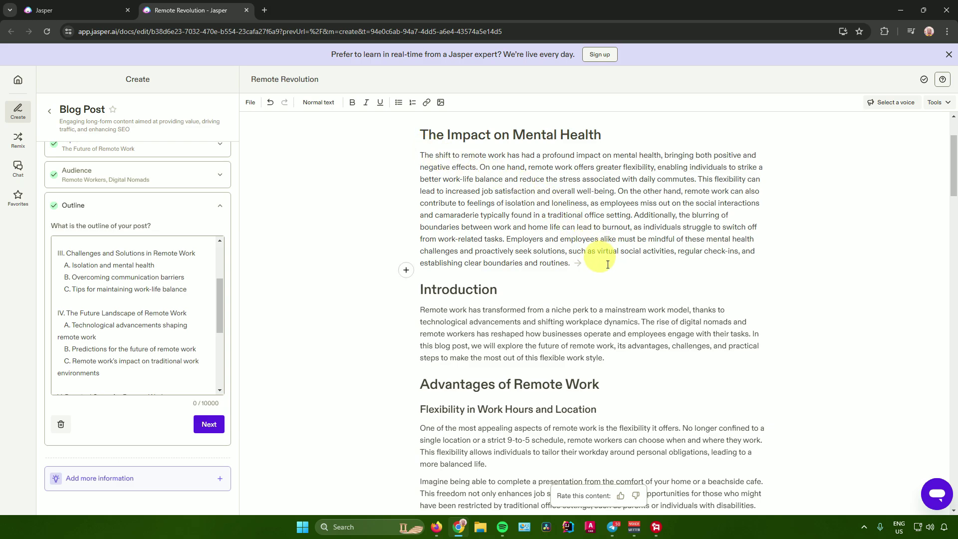
click(577, 263)
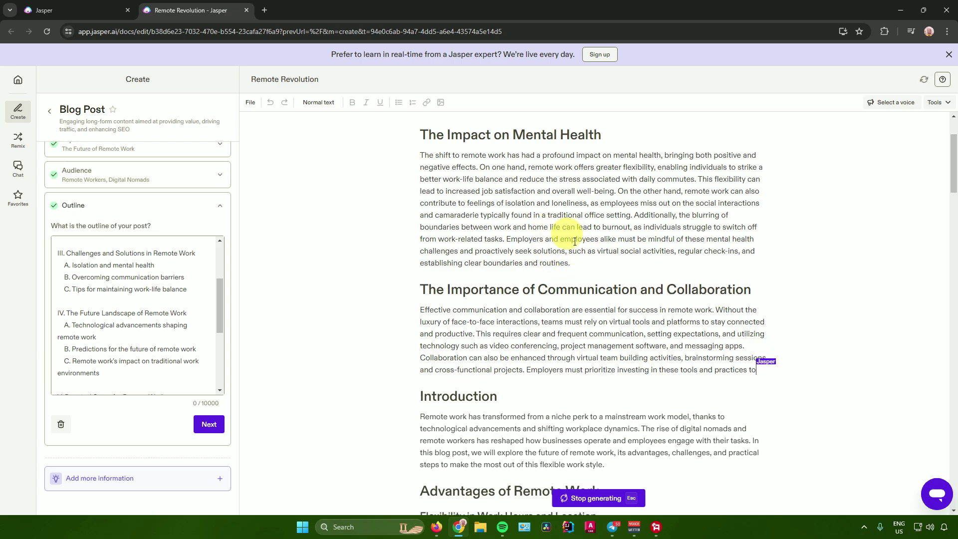
Continue writing after the last paragraph of "Flexibility in Work Hours and Location" and review the added sections
scroll(539, 316, down, 8)
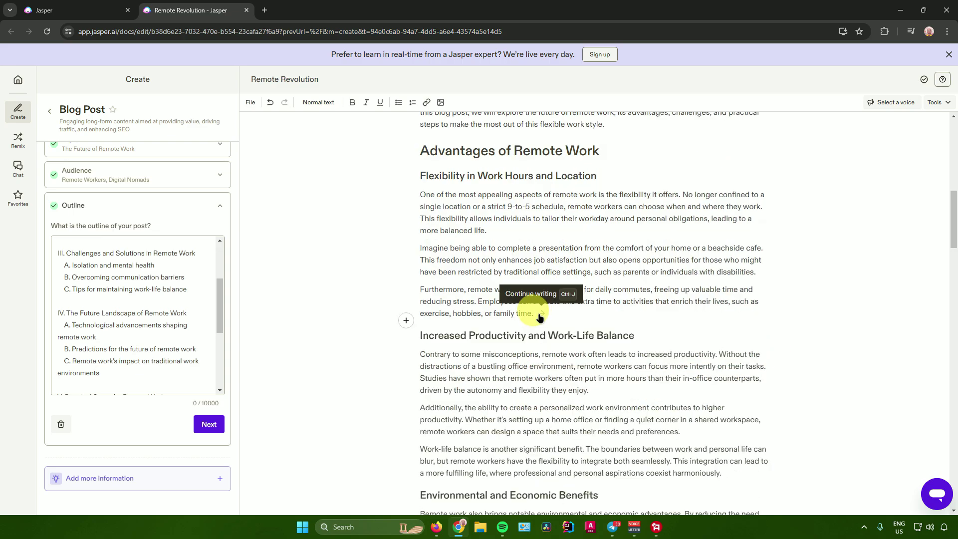
click(542, 316)
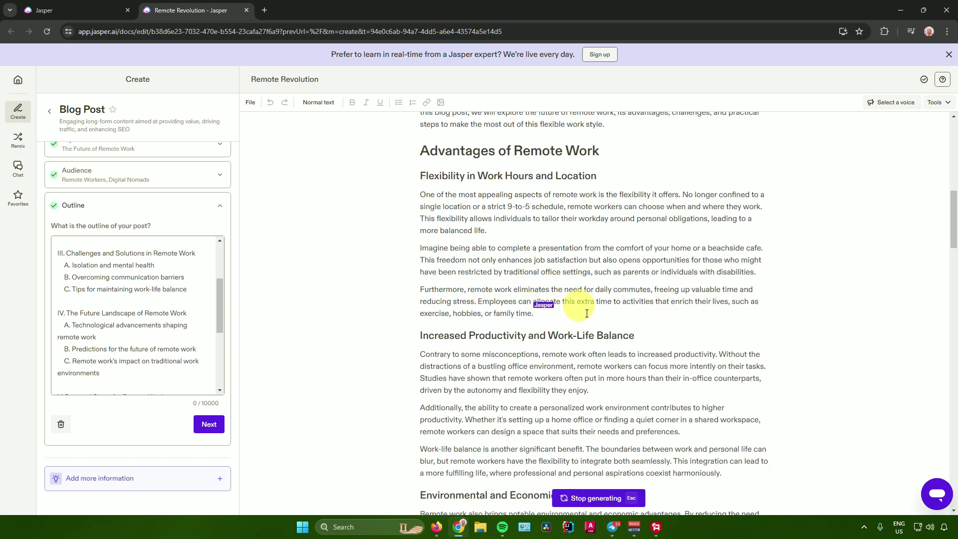
scroll(584, 299, down, 5)
scroll(364, 316, up, 7)
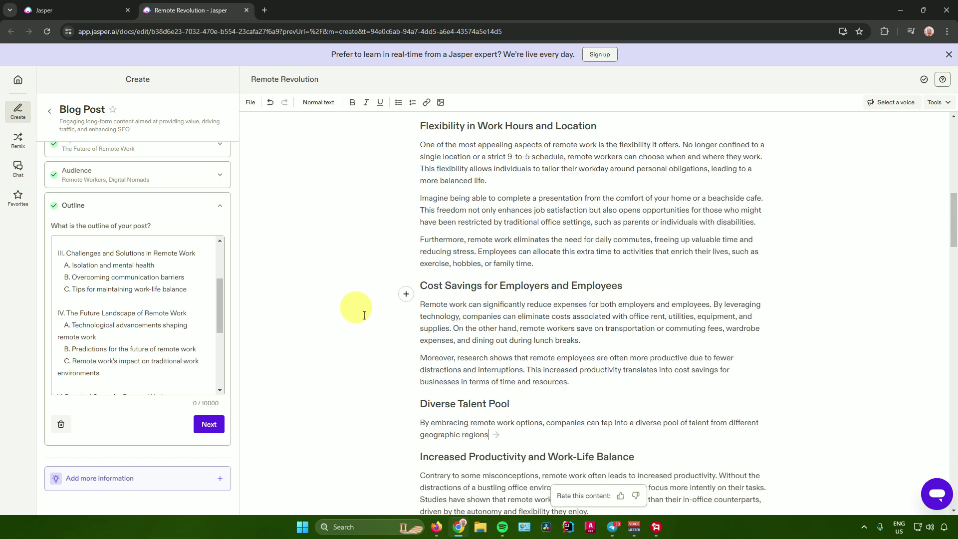
scroll(365, 315, up, 20)
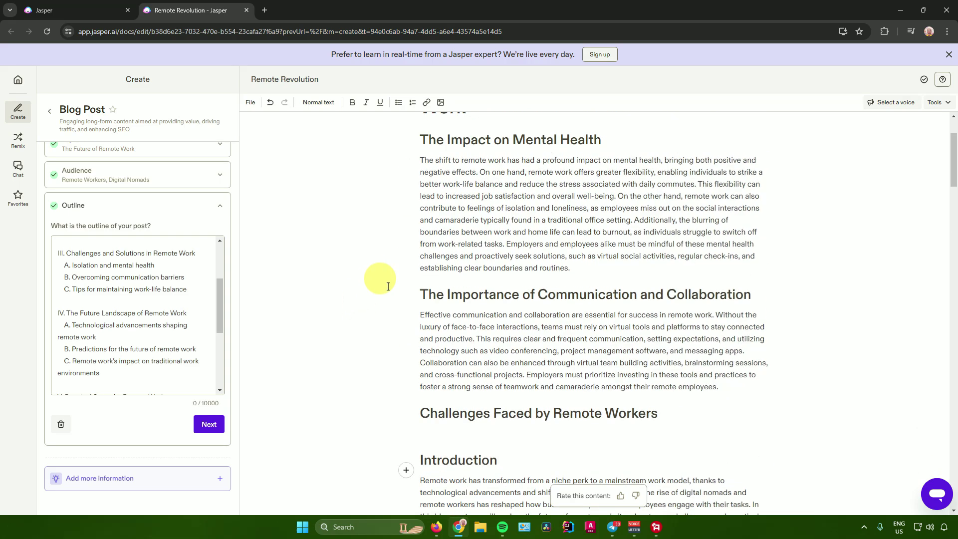
scroll(389, 287, down, 10)
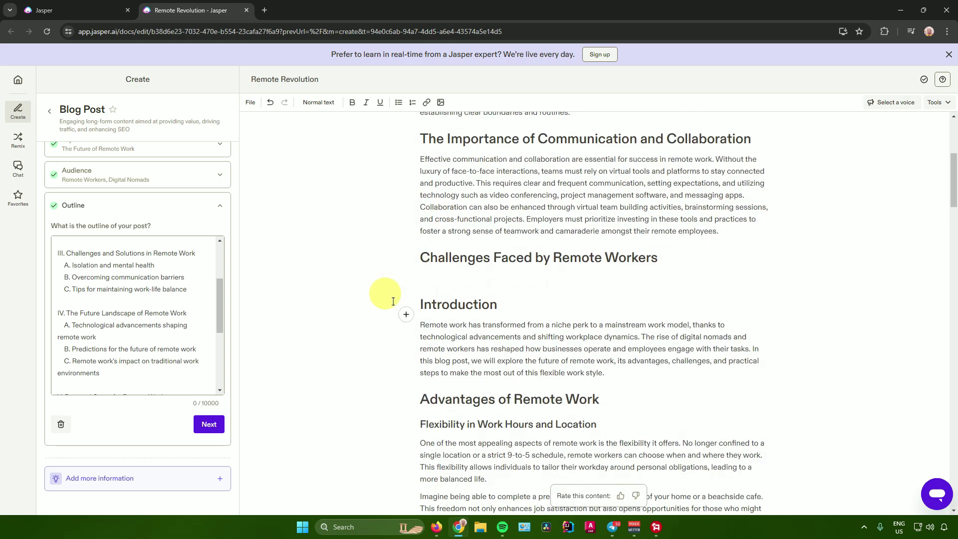
Improve the writing of the first paragraph under "Cost Savings for Employers and Employees", regenerate the suggestion once and replace the original text
drag(420, 305, 600, 340)
scroll(604, 320, down, 2)
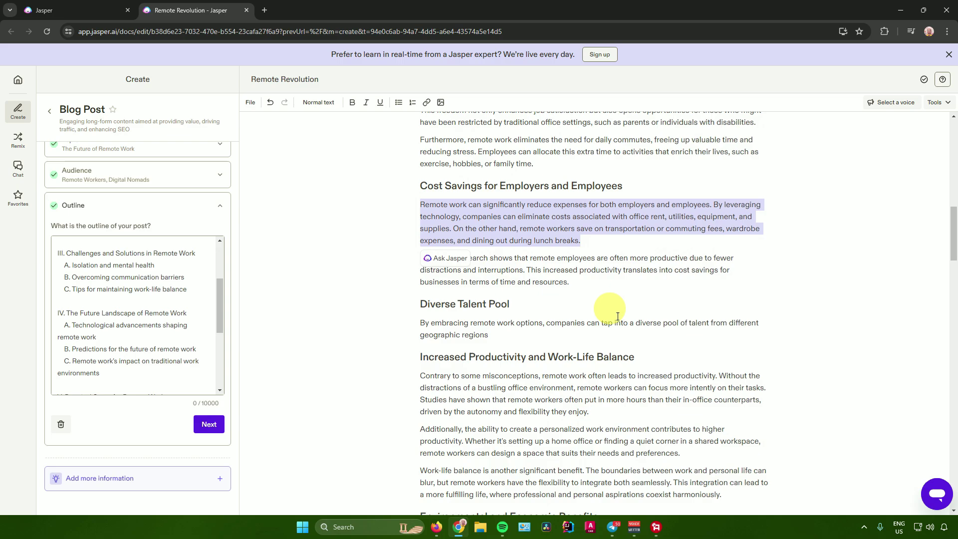
click(448, 258)
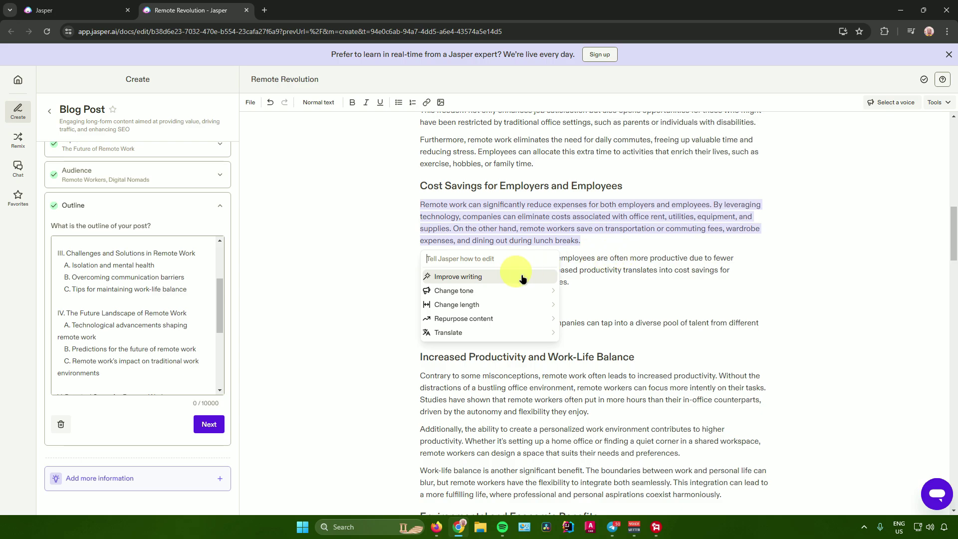
click(475, 281)
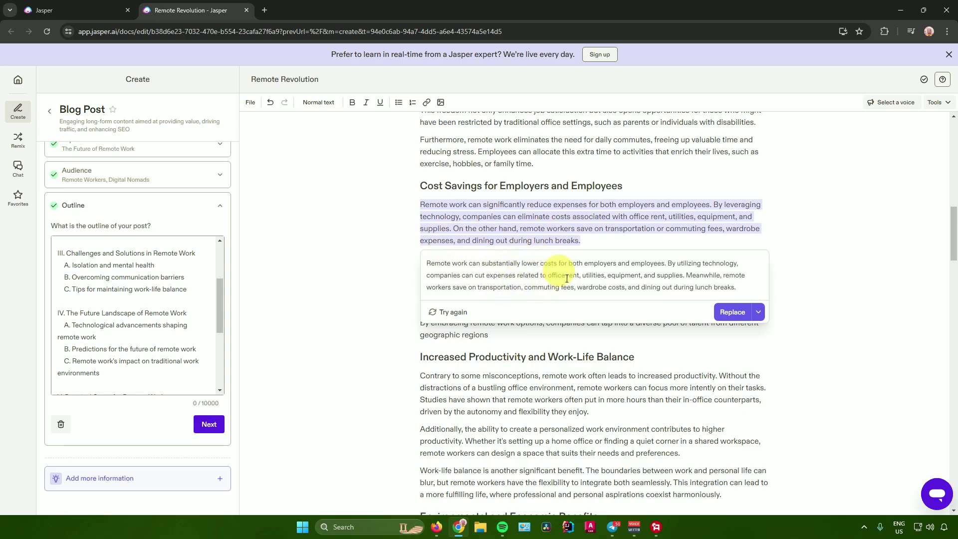
click(453, 313)
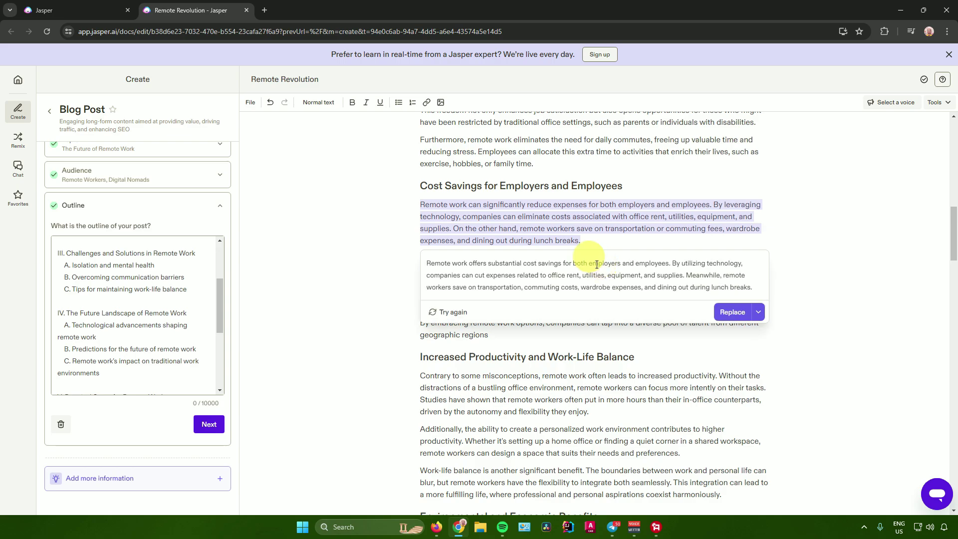
click(758, 312)
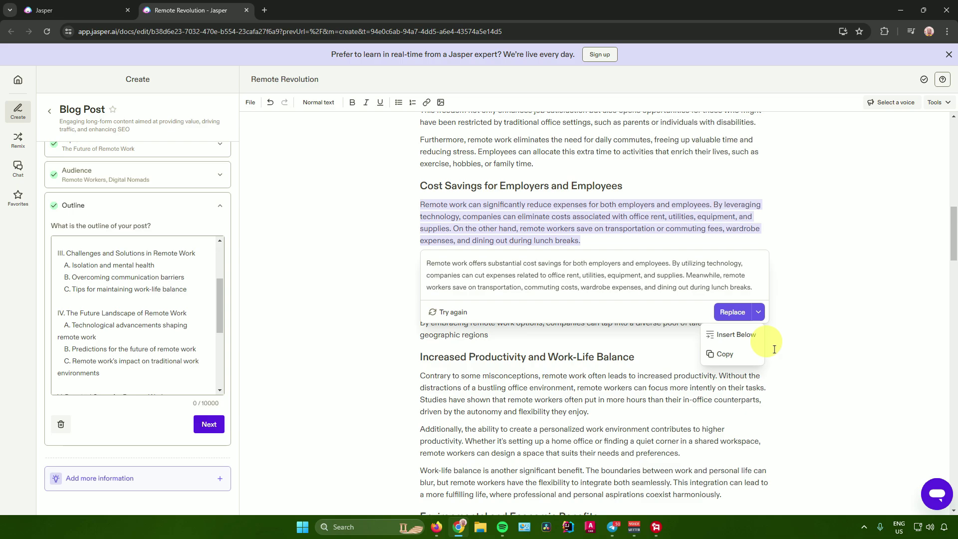
click(754, 314)
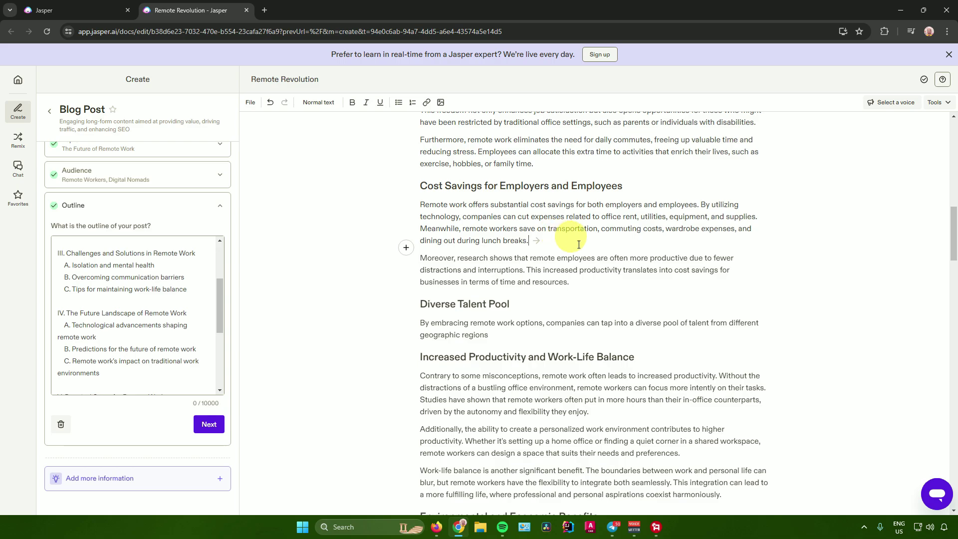
Change the tone of the first "Cost Savings for Employers and Employees" paragraph to Professional and replace the original text
drag(423, 207, 530, 241)
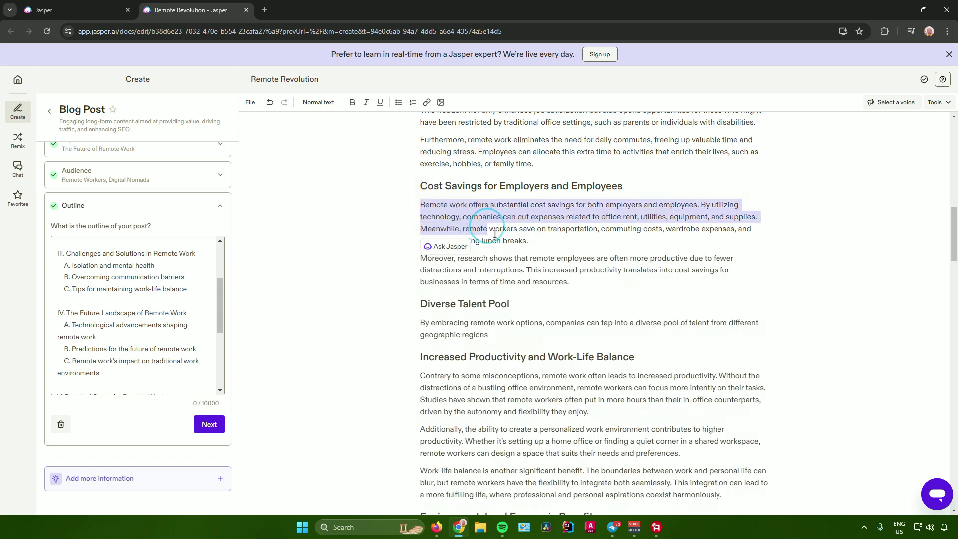
click(449, 258)
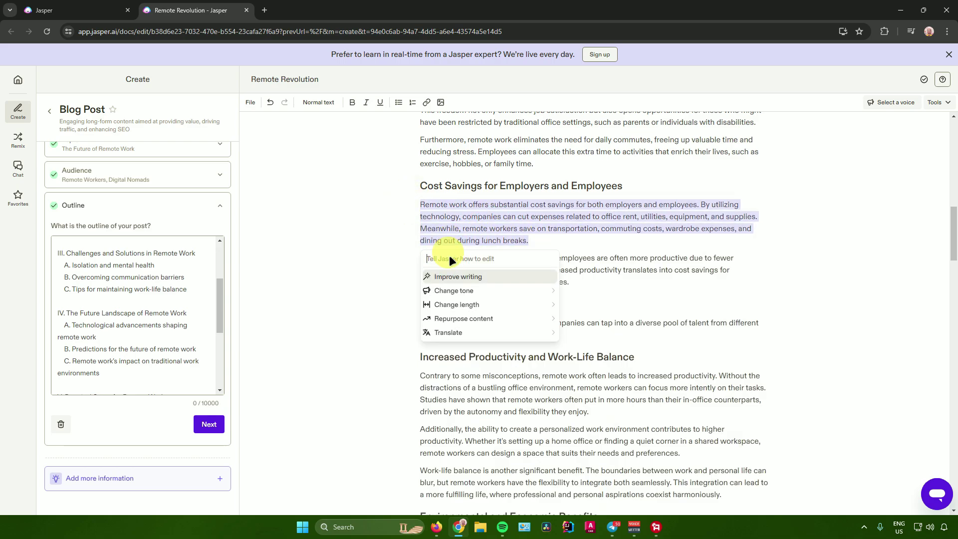
click(498, 289)
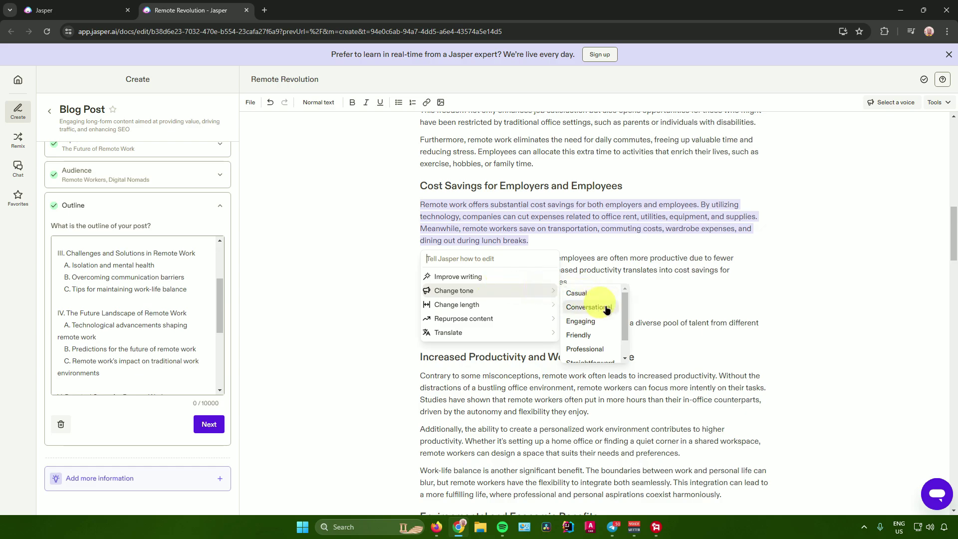
scroll(591, 300, down, 1)
scroll(597, 306, down, 2)
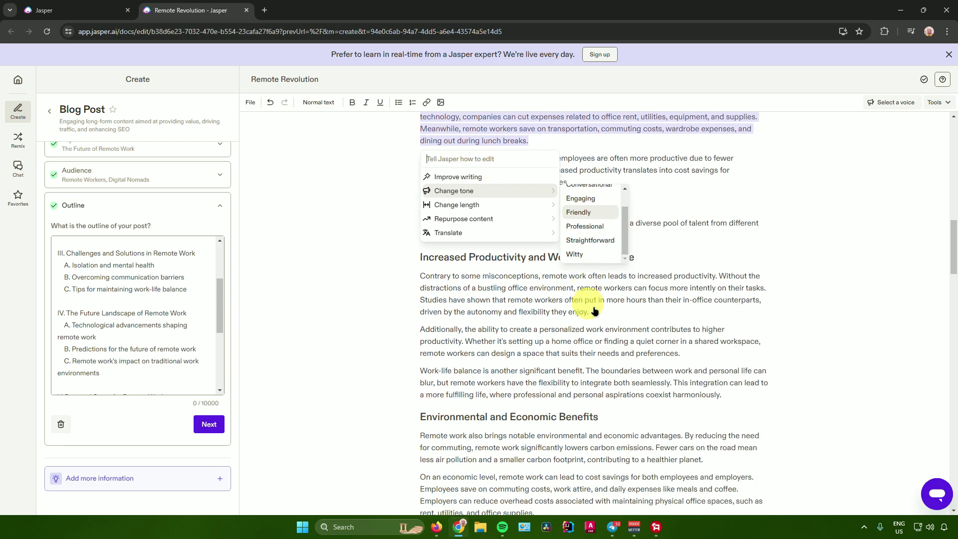
scroll(584, 302, up, 1)
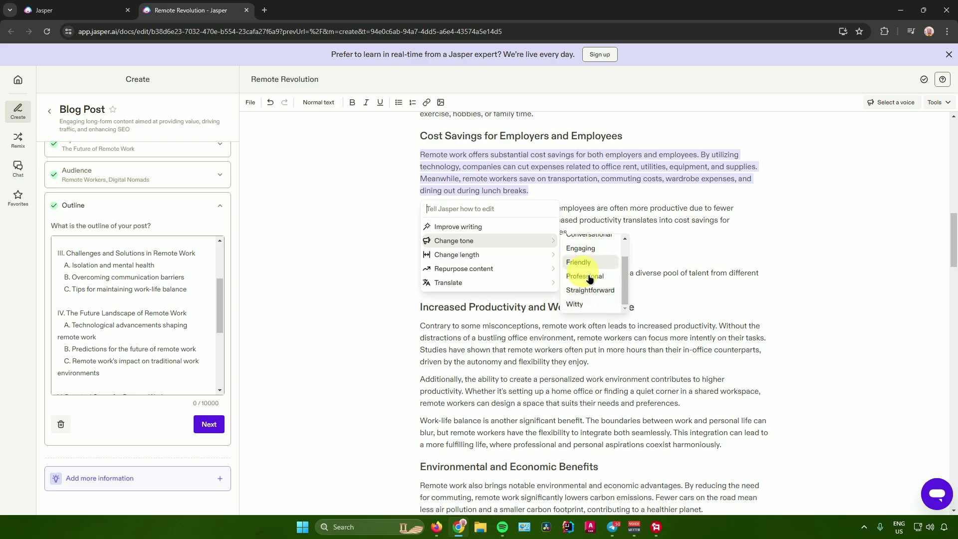
click(594, 276)
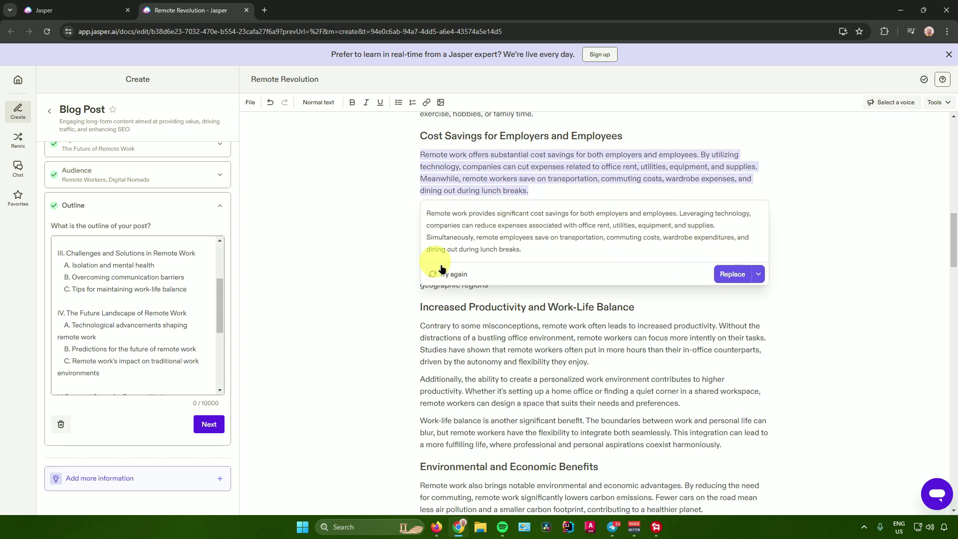
click(732, 274)
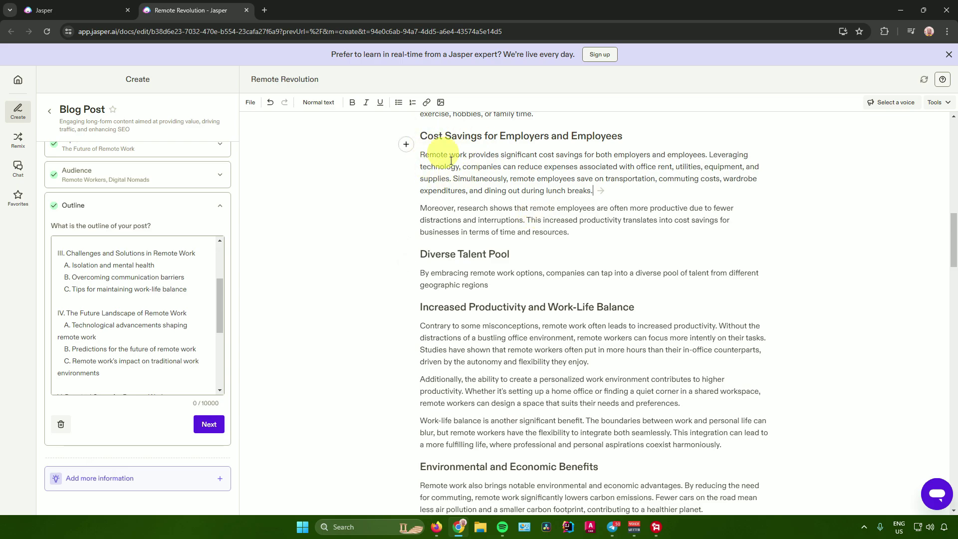
Make the first paragraph under "Cost Savings for Employers and Employees" longer with Jasper and replace the original text
drag(414, 151, 595, 191)
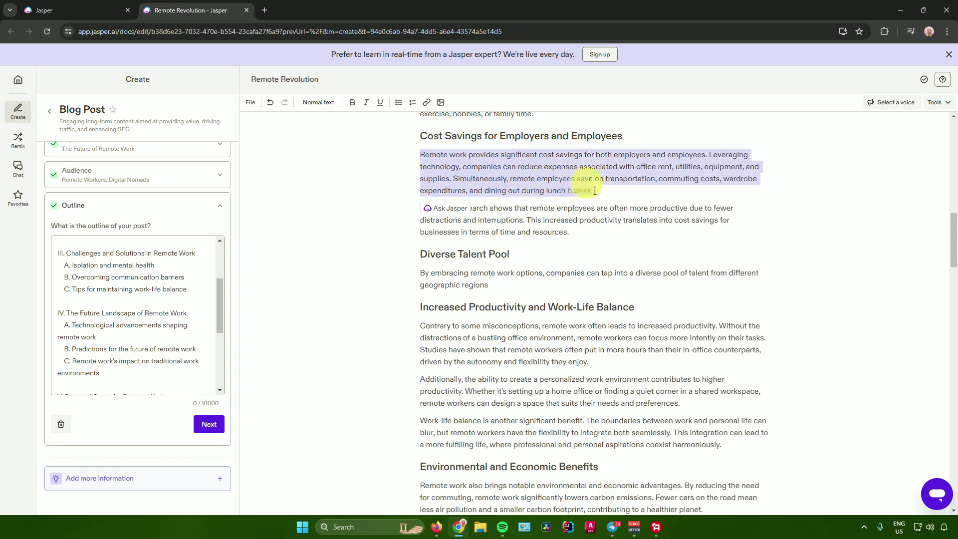
right_click(523, 172)
click(374, 188)
double_click(444, 155)
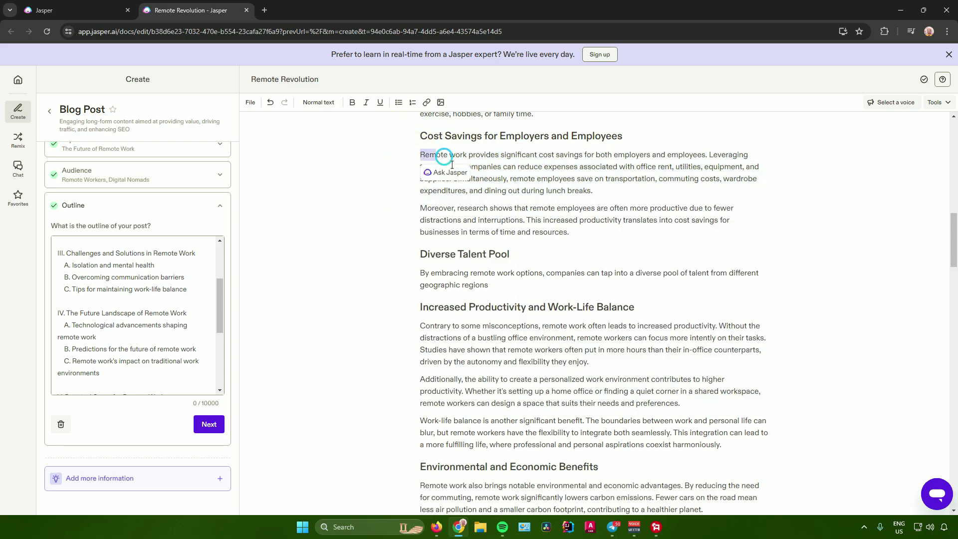
drag(452, 165, 593, 191)
click(449, 206)
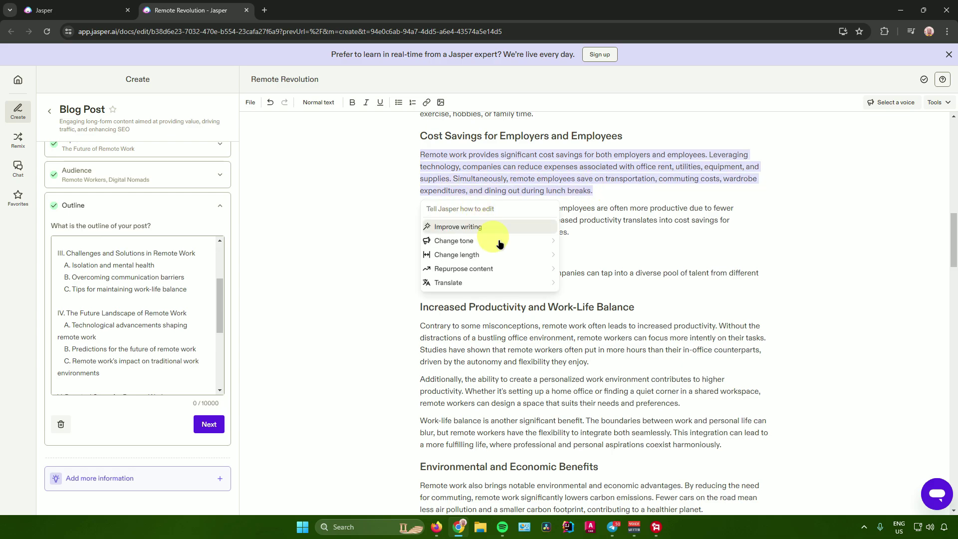
mouse_move(503, 254)
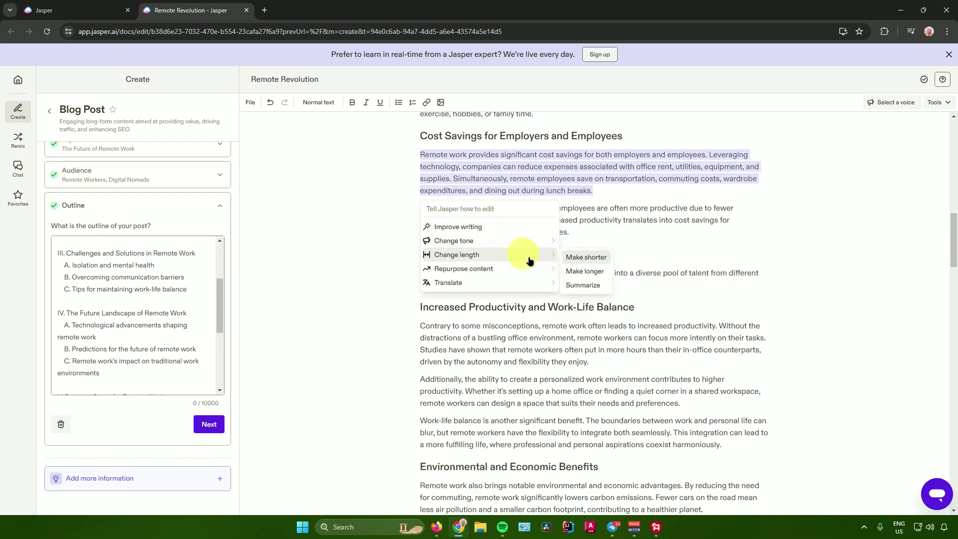
click(595, 271)
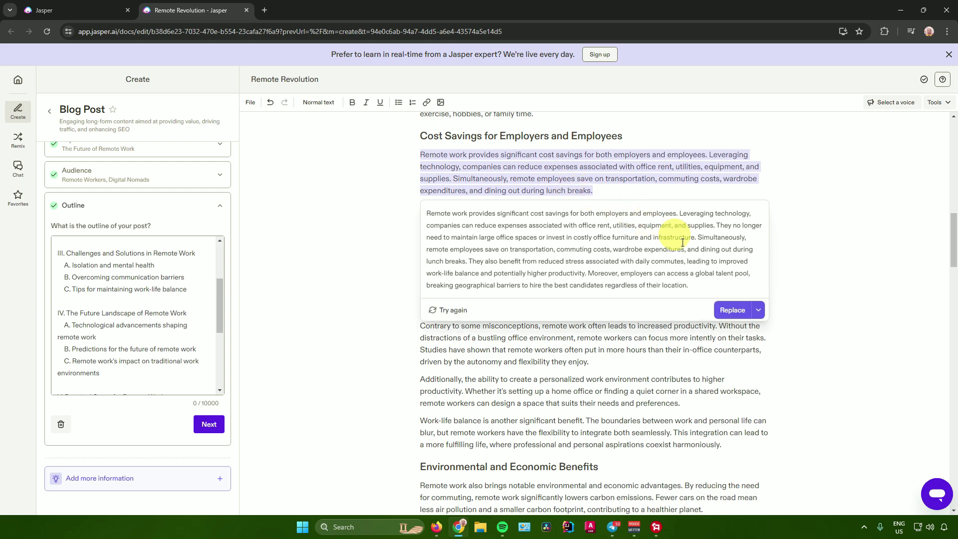
click(732, 310)
Translate the second paragraph under "Cost Savings for Employers and Employees" into French and replace the original text
drag(406, 252, 582, 279)
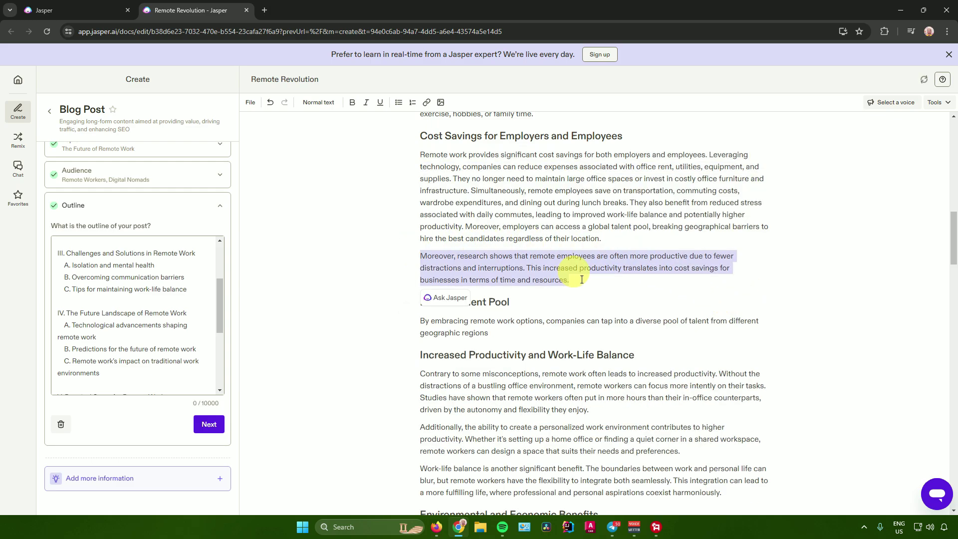
click(452, 297)
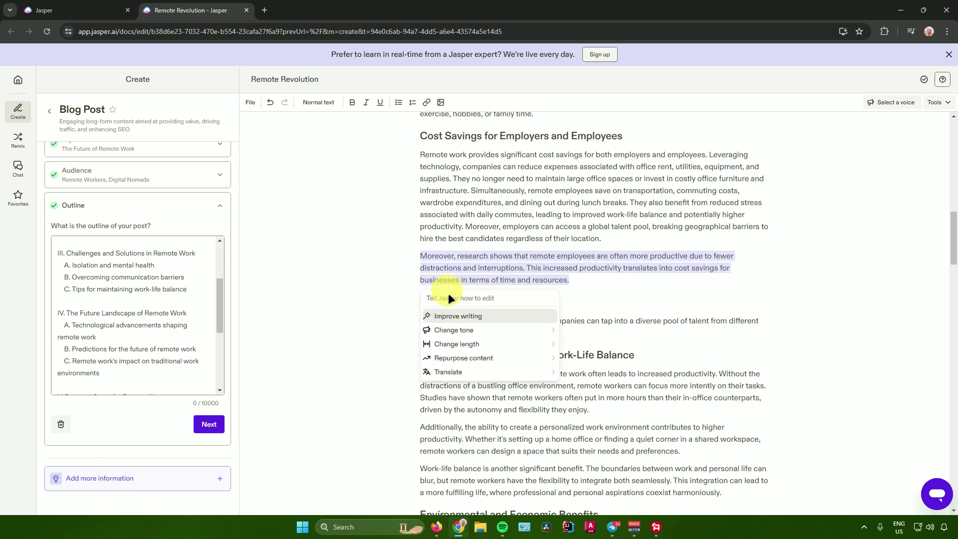
mouse_move(542, 372)
scroll(593, 387, down, 3)
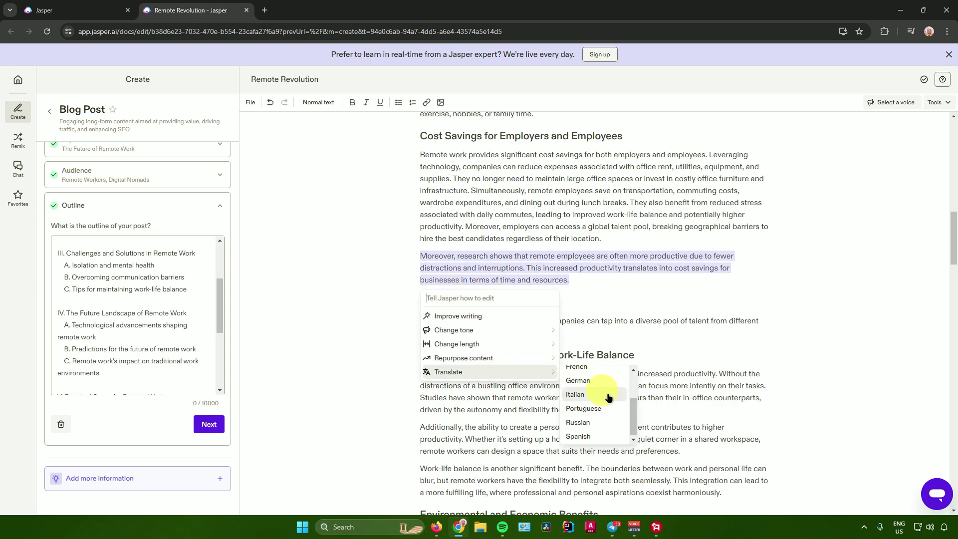
click(577, 367)
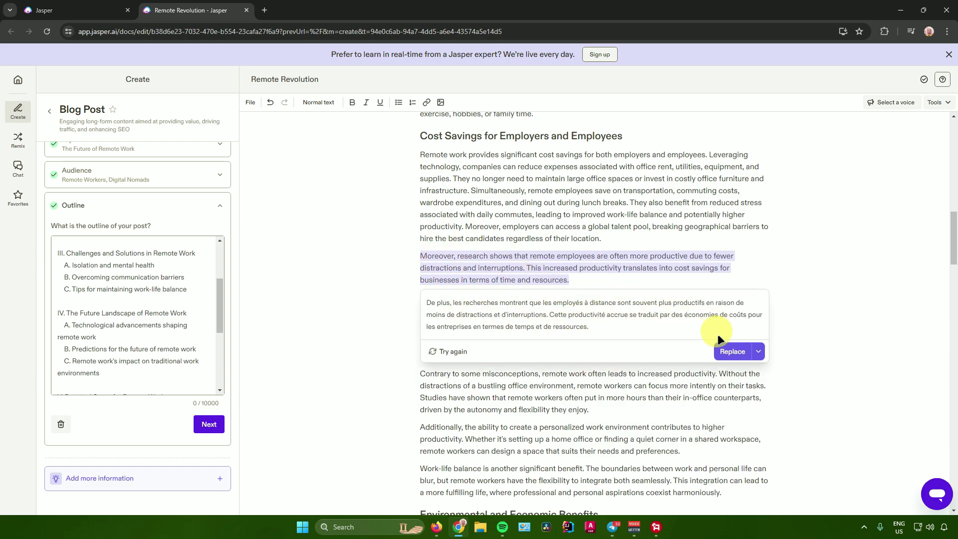
click(731, 351)
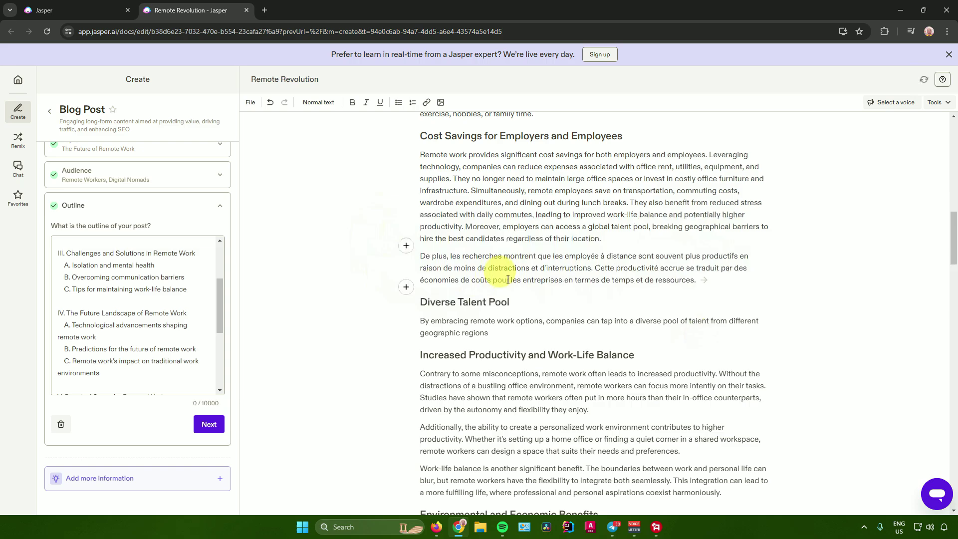
Examine Jasper's length and content-repurposing options for the "Diverse Talent Pool" paragraph without applying any
scroll(704, 295, down, 3)
scroll(704, 296, up, 2)
triple_click(422, 270)
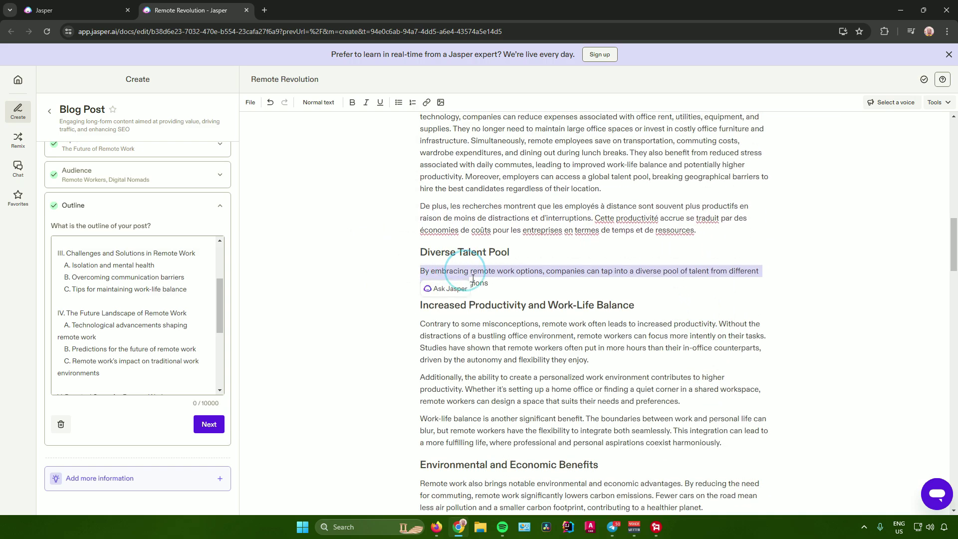
click(461, 302)
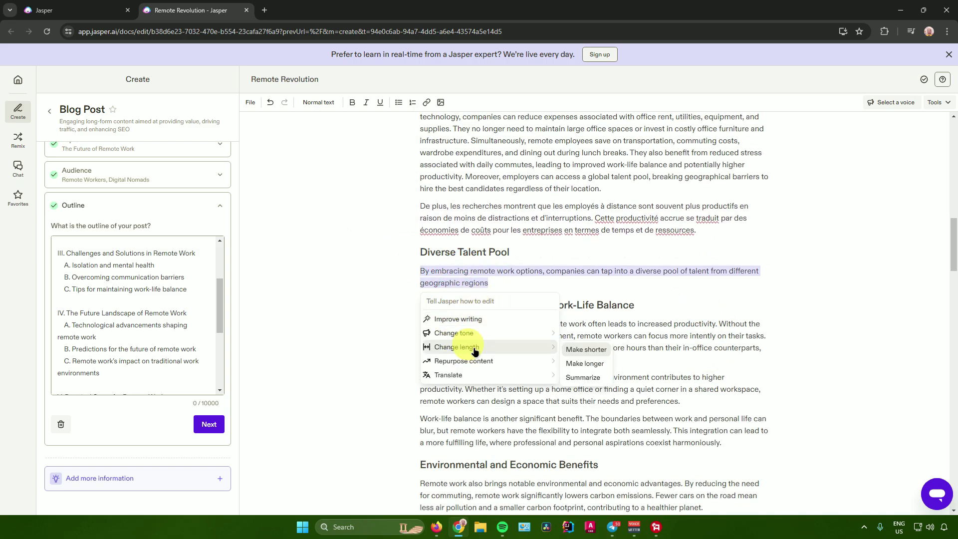
mouse_move(475, 360)
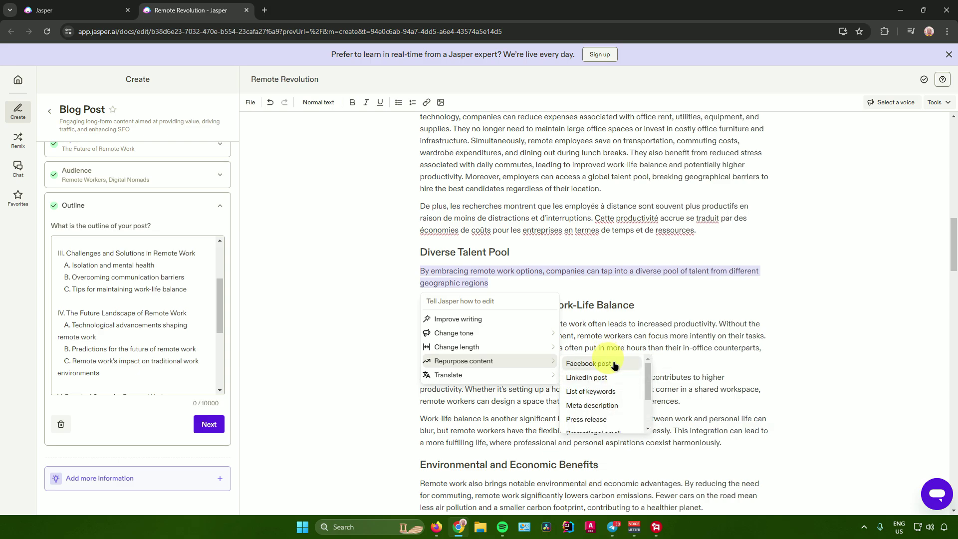
scroll(613, 367, down, 3)
scroll(606, 368, up, 3)
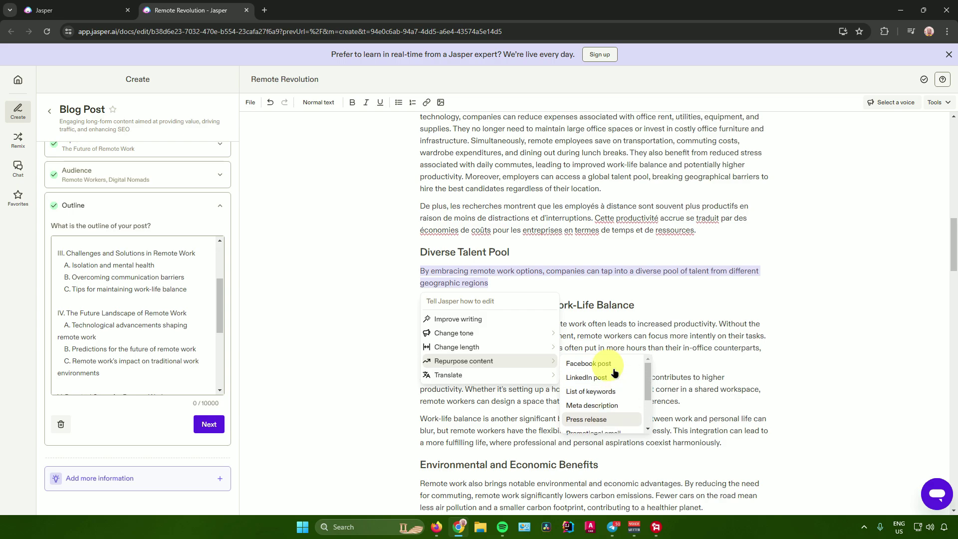
scroll(618, 373, down, 2)
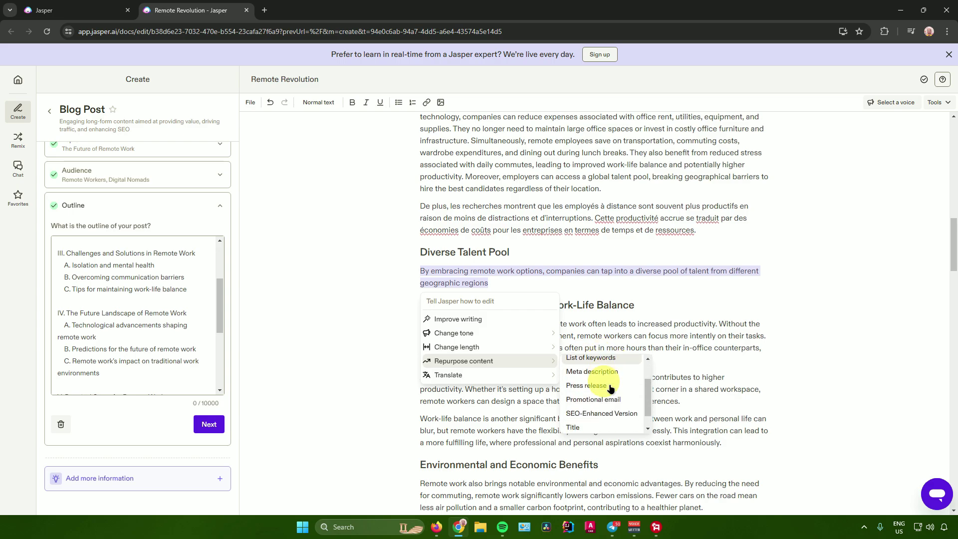
scroll(607, 379, up, 2)
scroll(608, 381, down, 3)
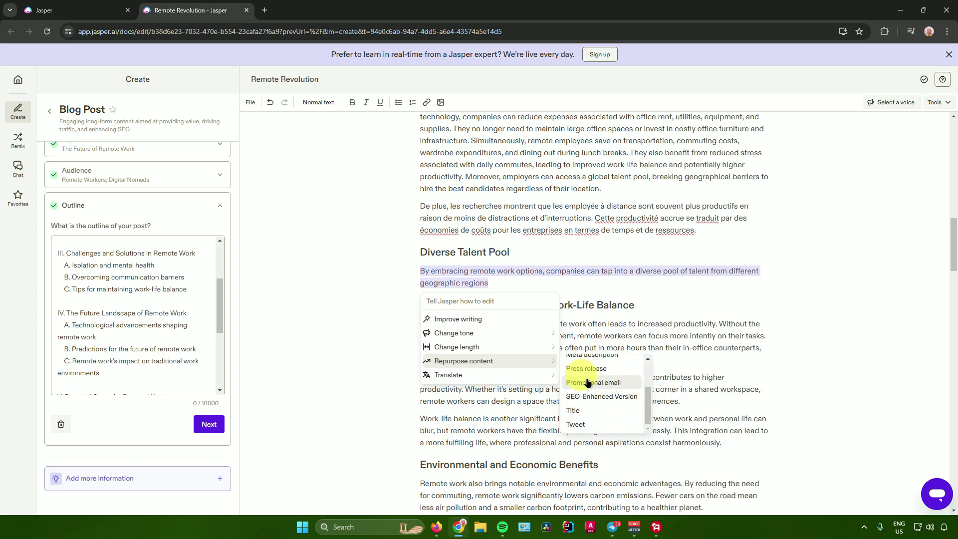
scroll(605, 415, up, 1)
scroll(606, 415, up, 2)
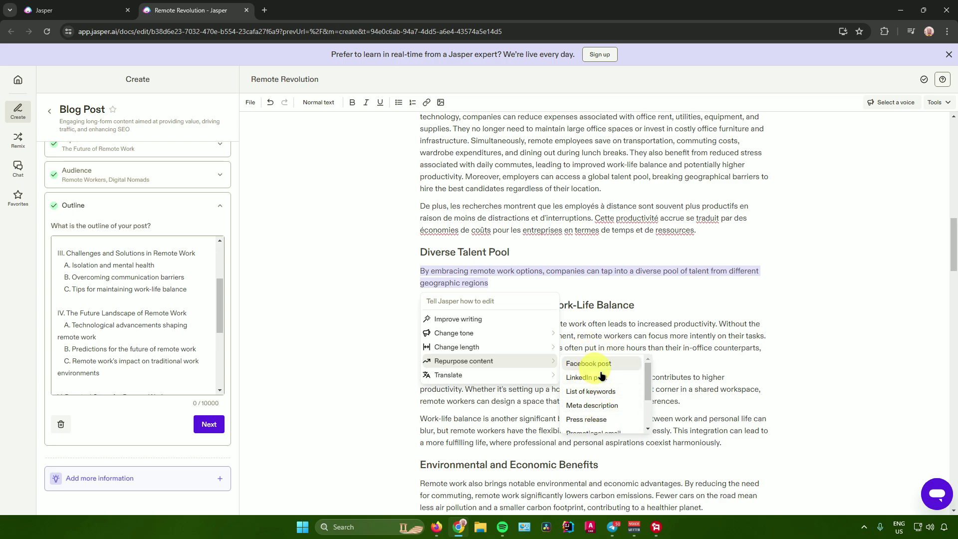
click(744, 301)
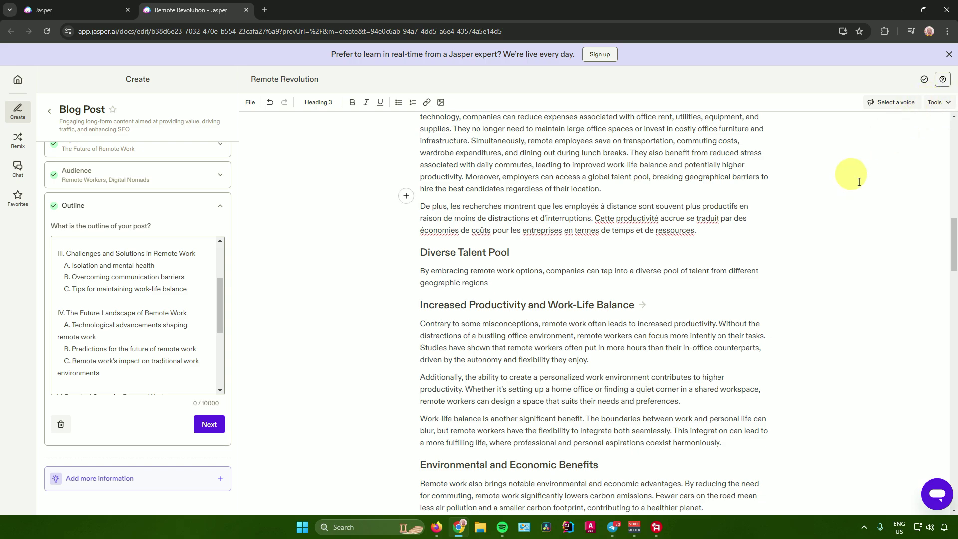
Check the document's word count and look over the plagiarism checker and its credit options
click(936, 103)
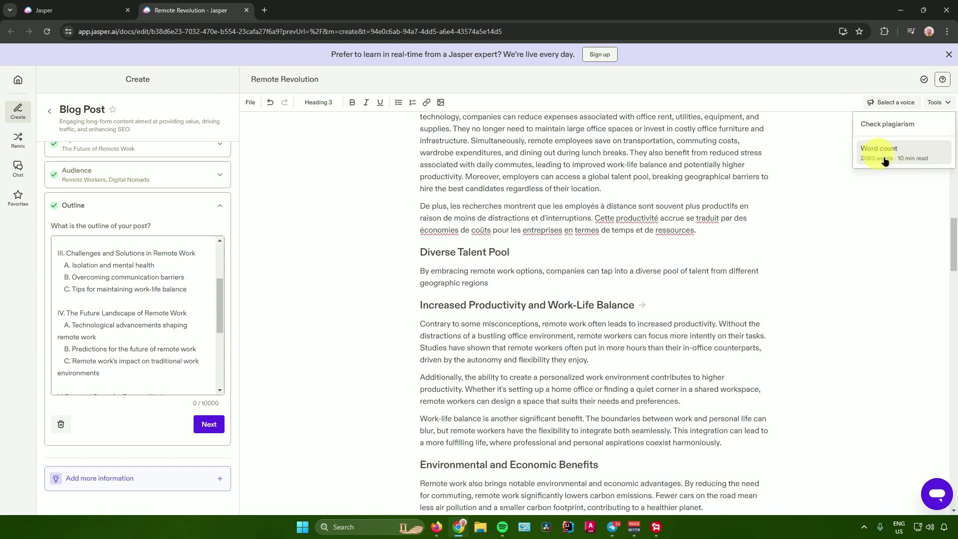
click(891, 130)
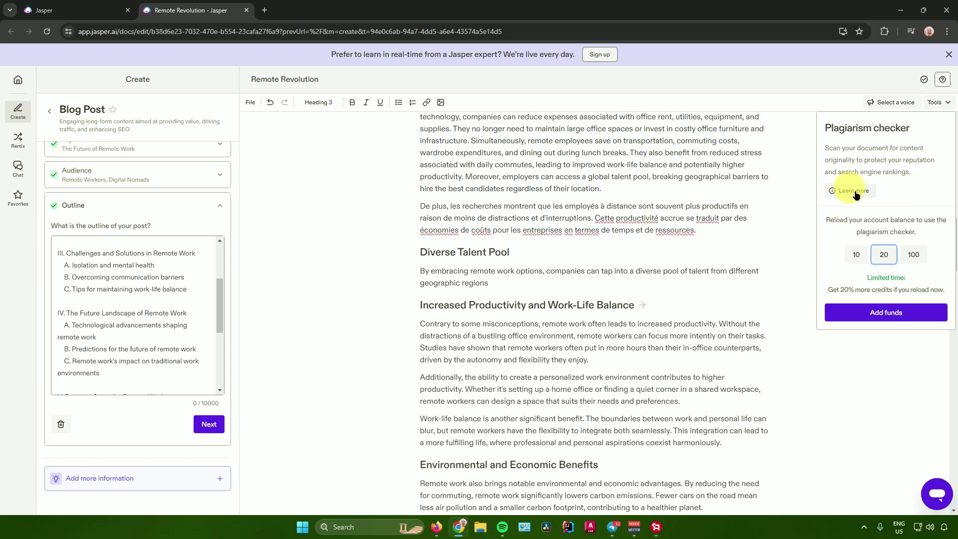
click(798, 173)
scroll(799, 174, up, 15)
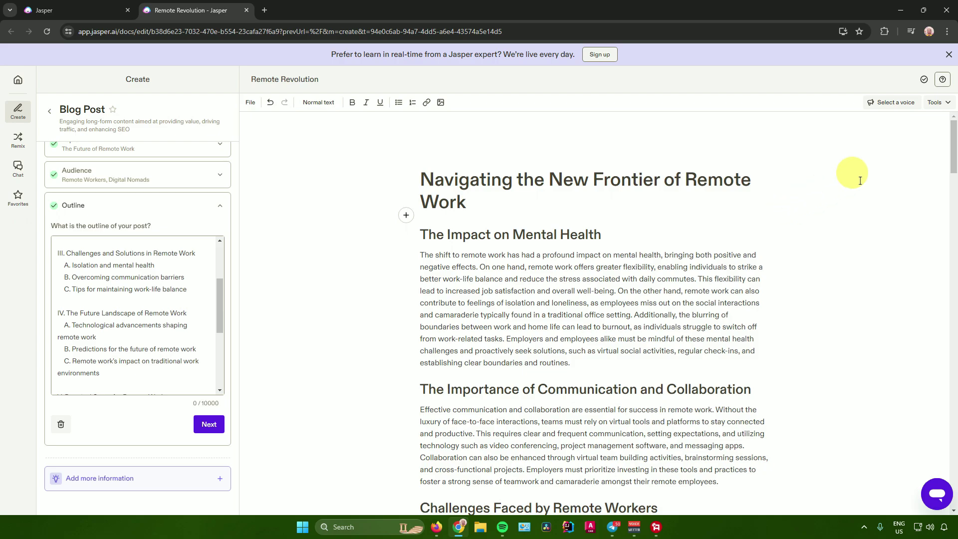
click(938, 103)
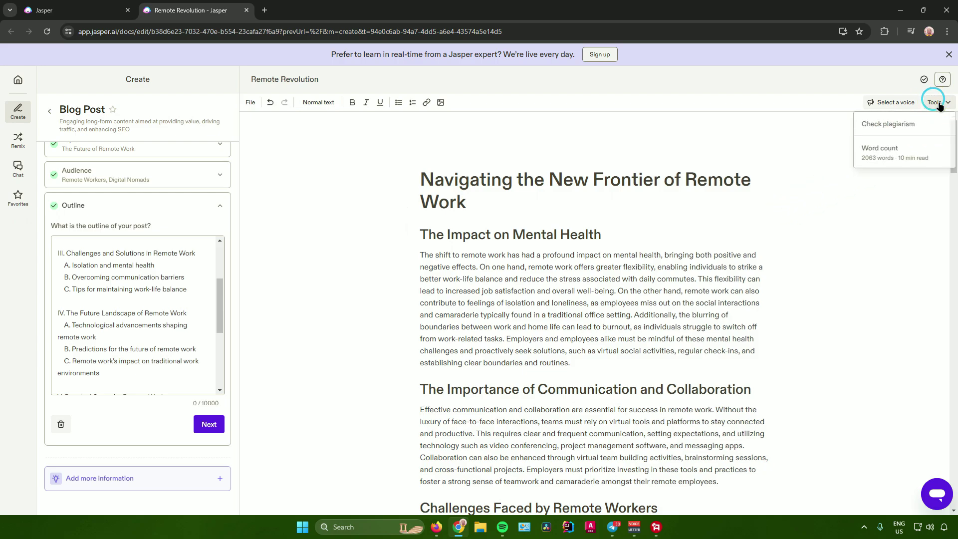
click(708, 214)
Skim the rest of the blog post and review its topic, audience and full outline settings
scroll(714, 215, down, 5)
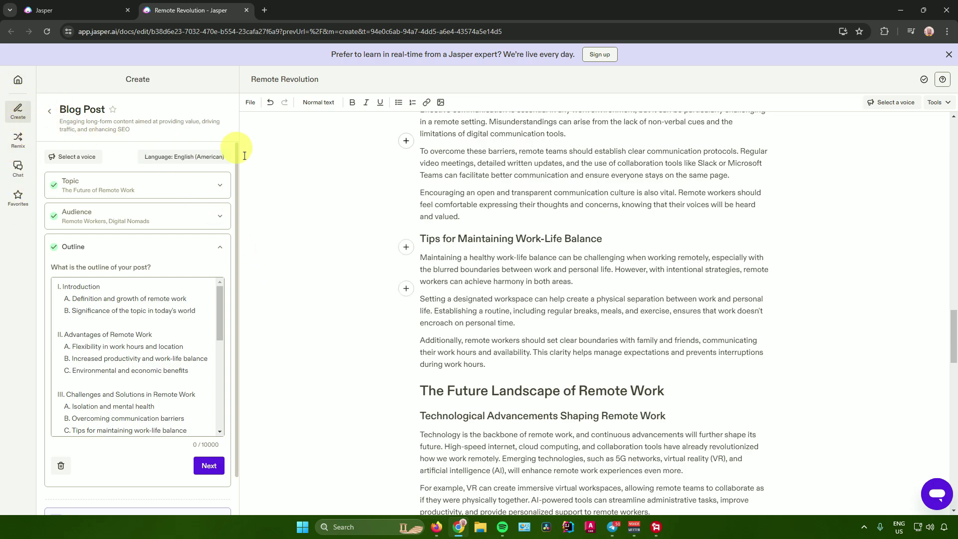
scroll(160, 234, down, 1)
scroll(190, 288, up, 1)
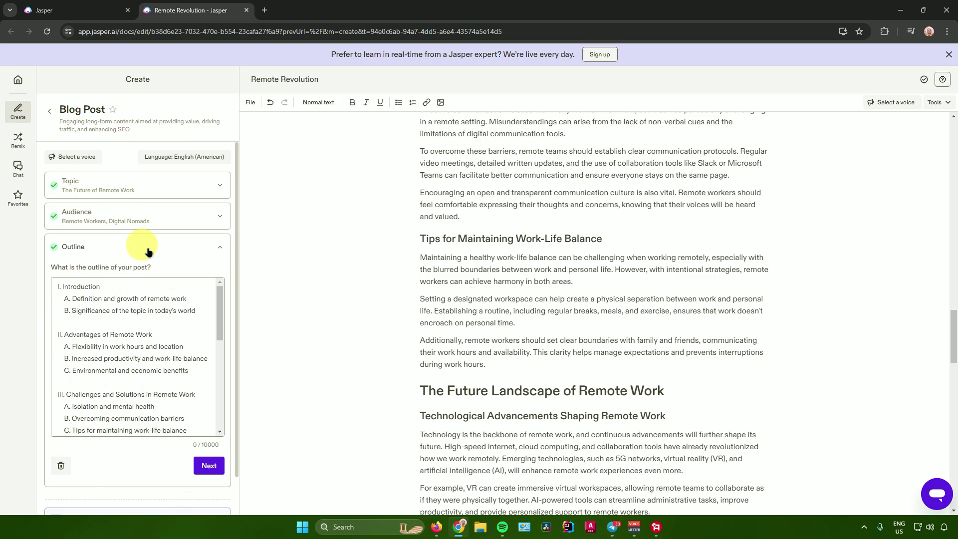
scroll(172, 259, down, 8)
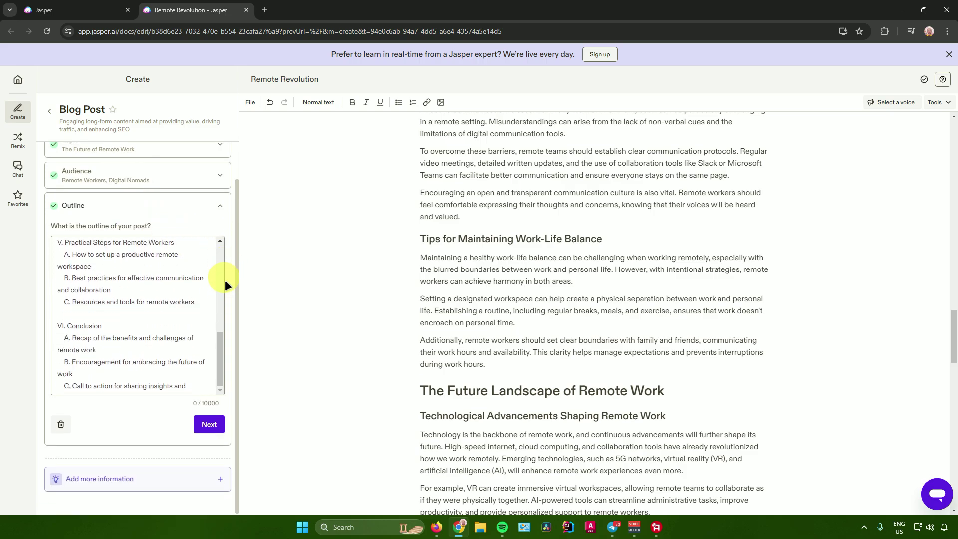
scroll(204, 276, up, 8)
Start a new Jasper chat beside the document, generate a social media post from the suggested prompt and read it through
click(20, 143)
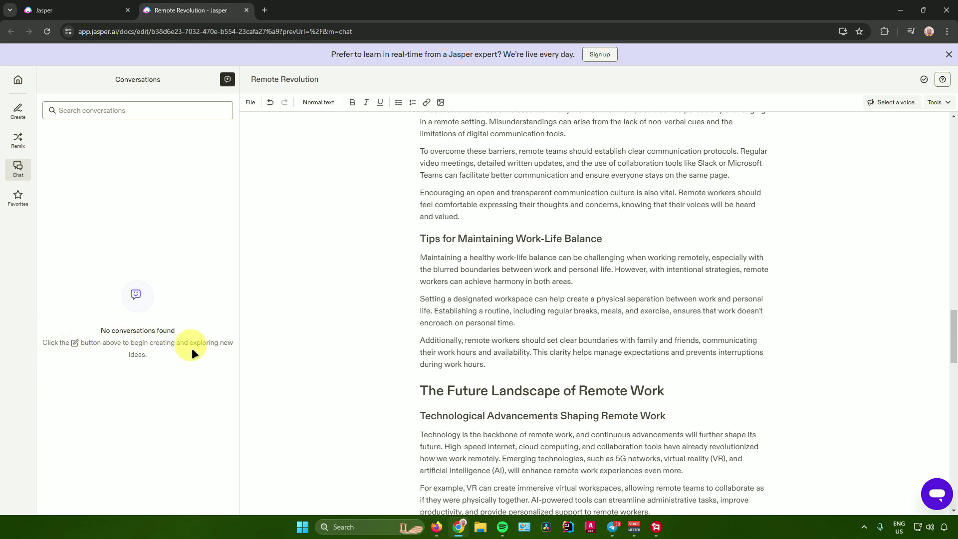
click(228, 79)
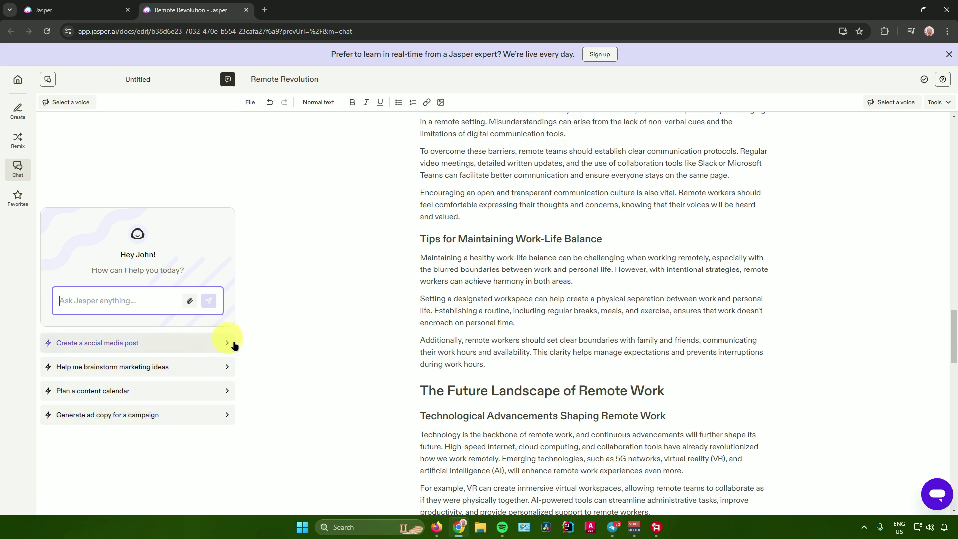
click(128, 343)
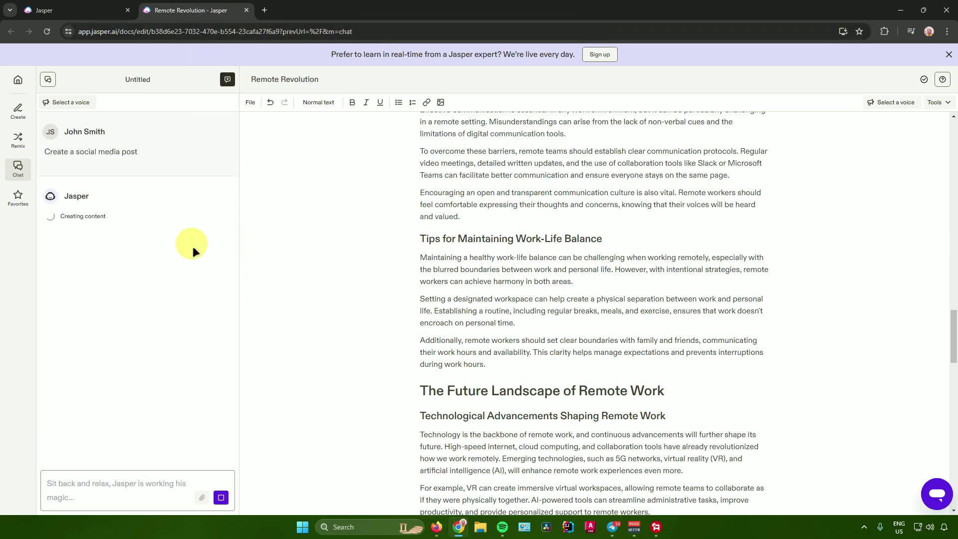
scroll(515, 300, up, 3)
scroll(515, 299, up, 20)
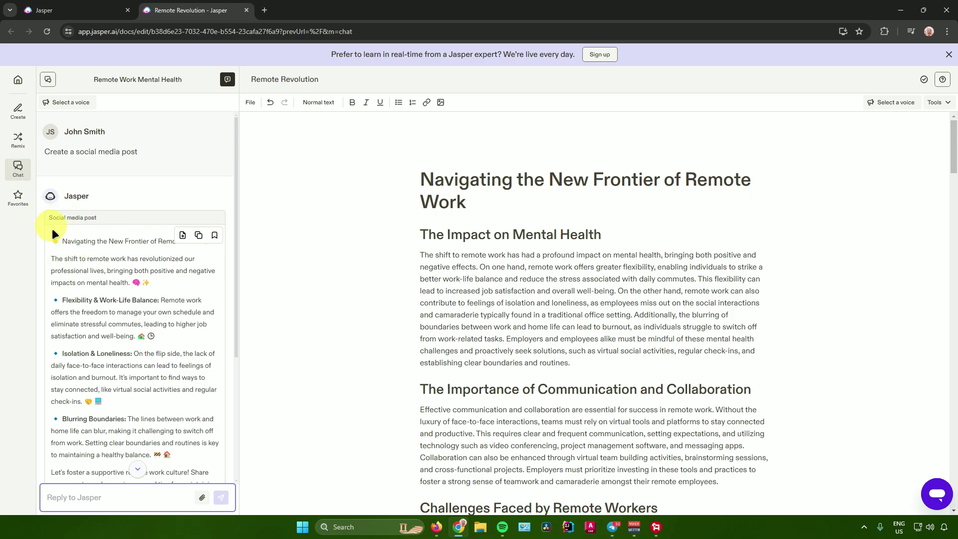
scroll(104, 283, down, 6)
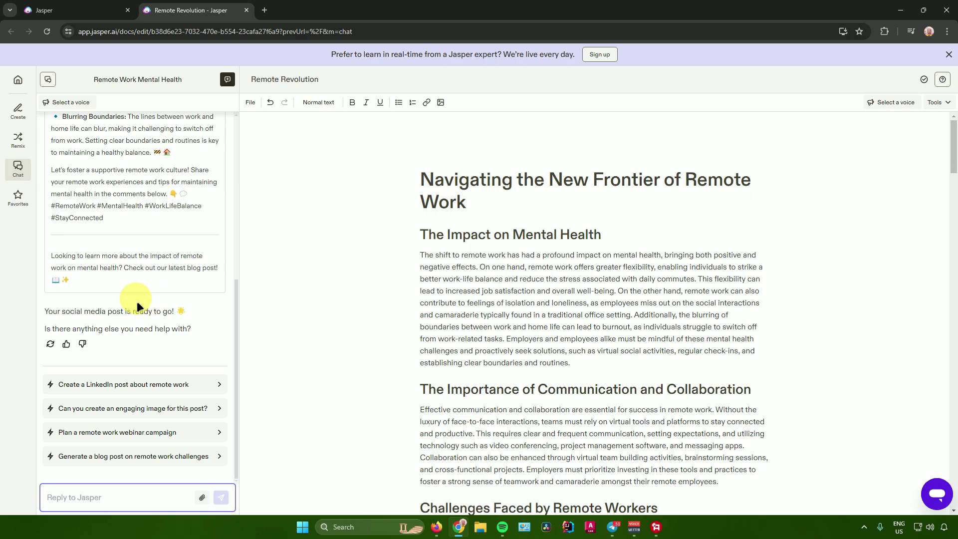
Check the document's favorites list, return to the home page and add the "Remote Revolution" document to favorites
click(19, 197)
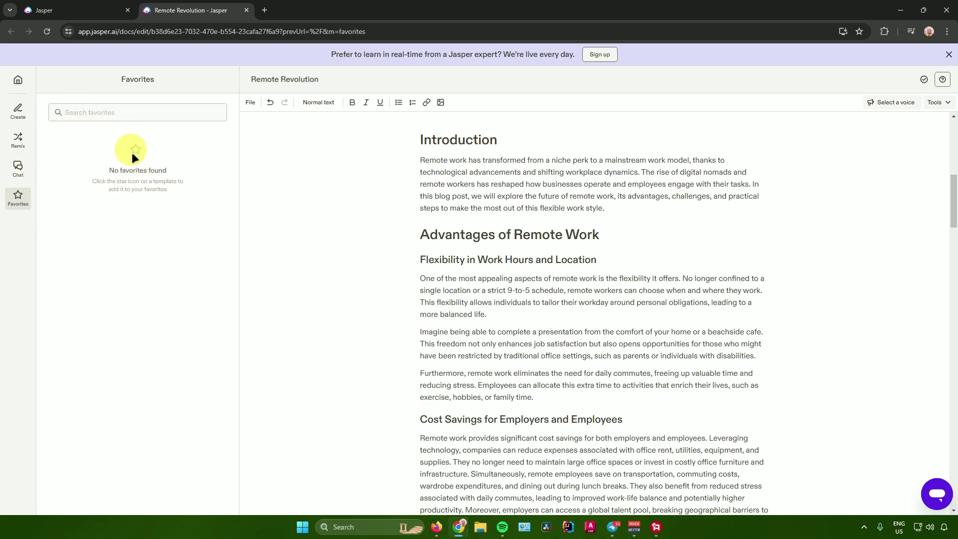
key(alt+Left)
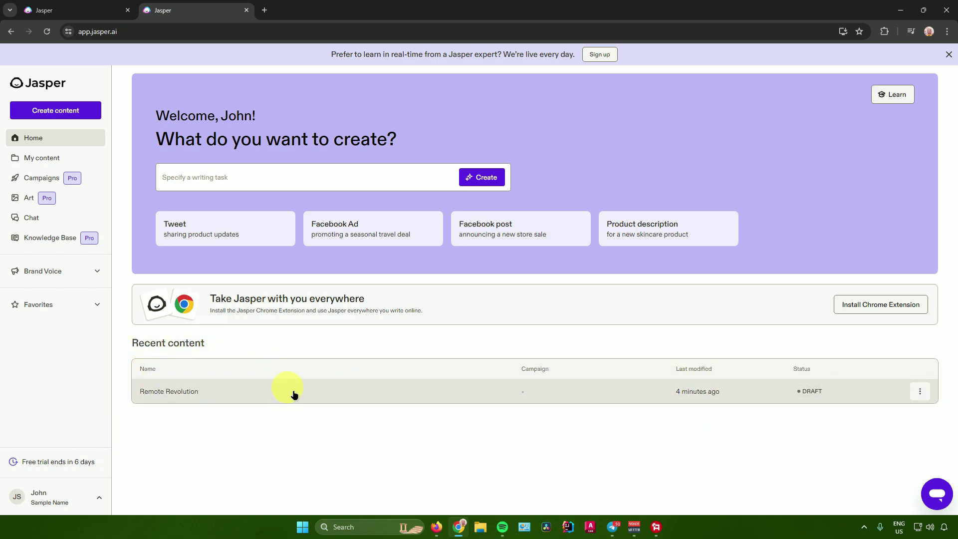
click(921, 392)
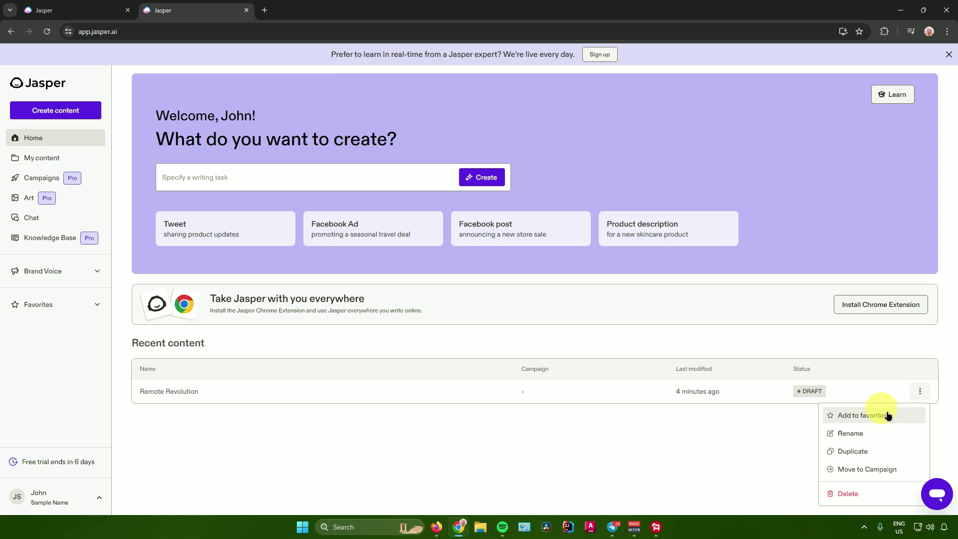
click(889, 414)
click(920, 392)
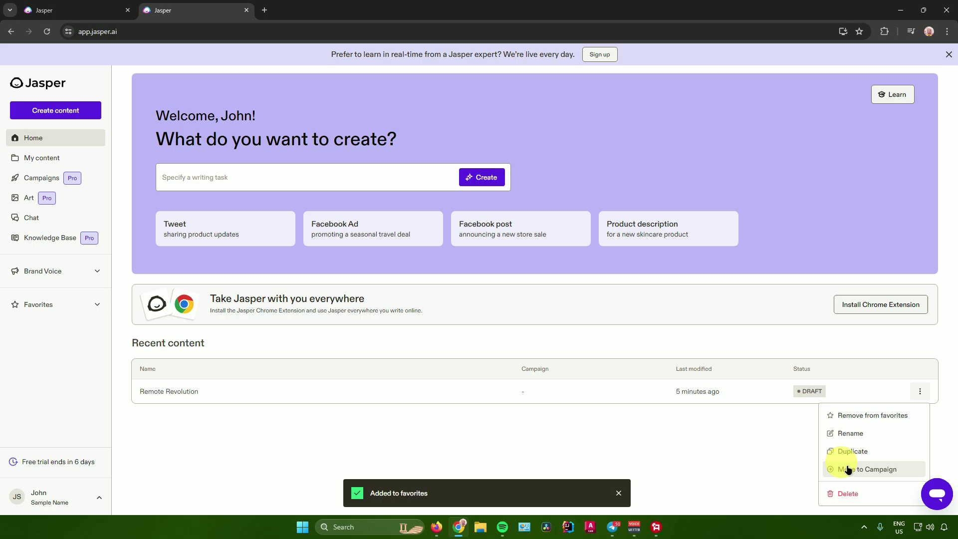
Look through the My content, Campaigns, Art and Chat areas
click(42, 158)
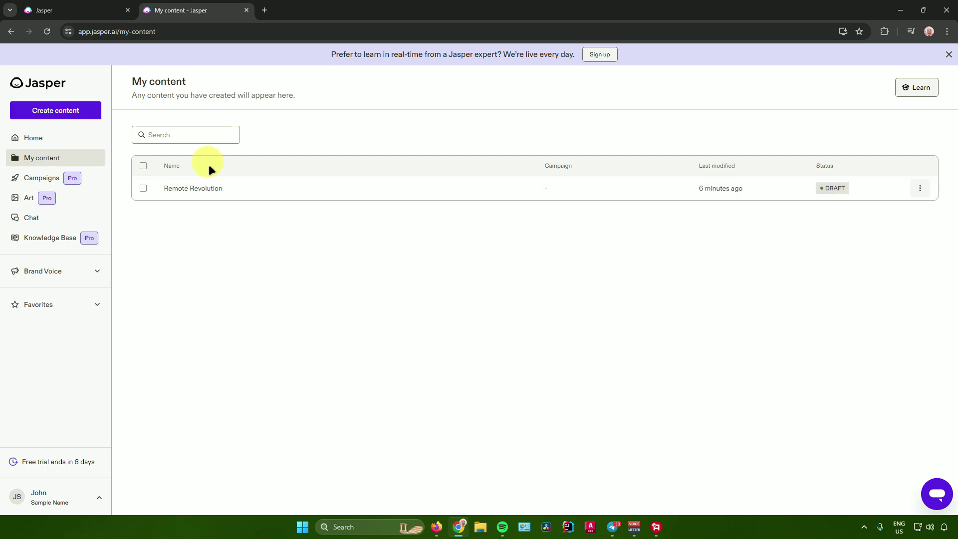
click(37, 178)
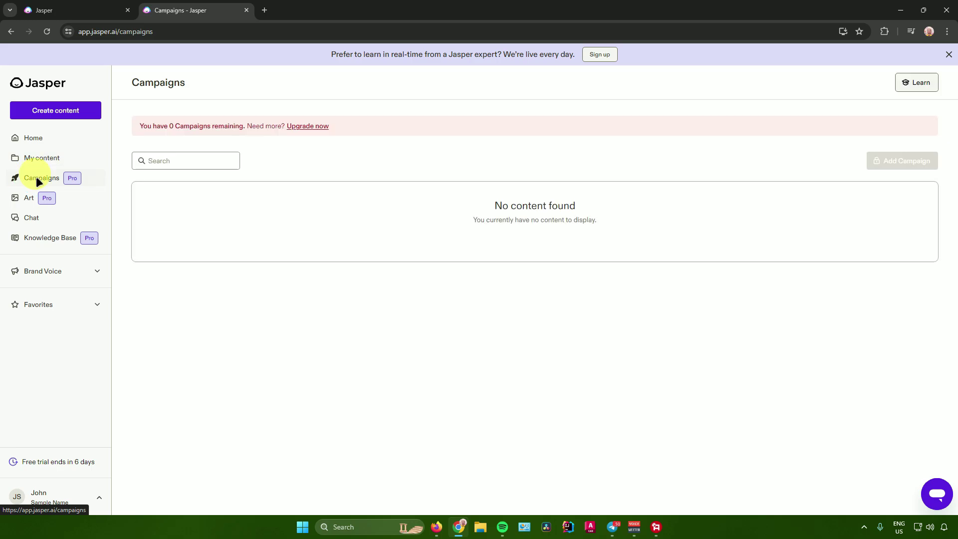
click(29, 198)
key(Escape)
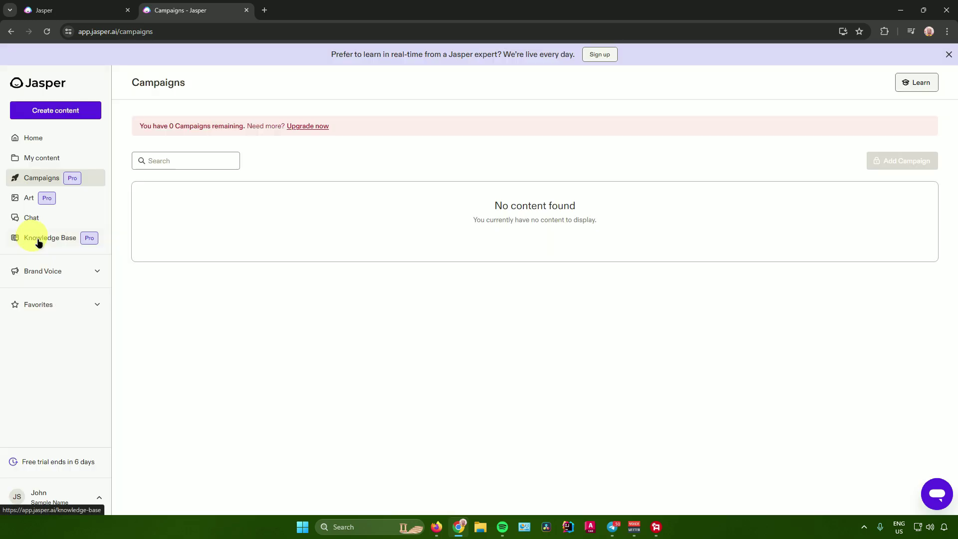
click(39, 218)
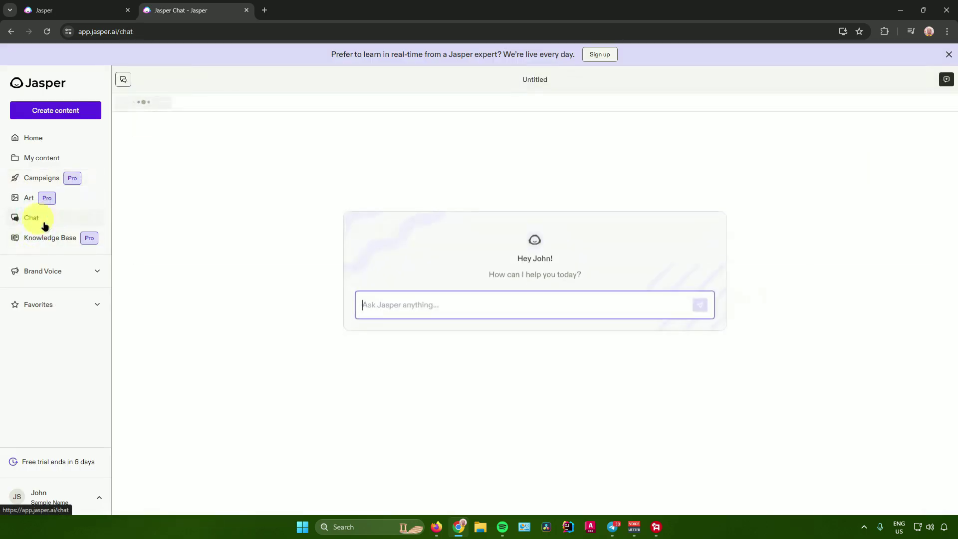